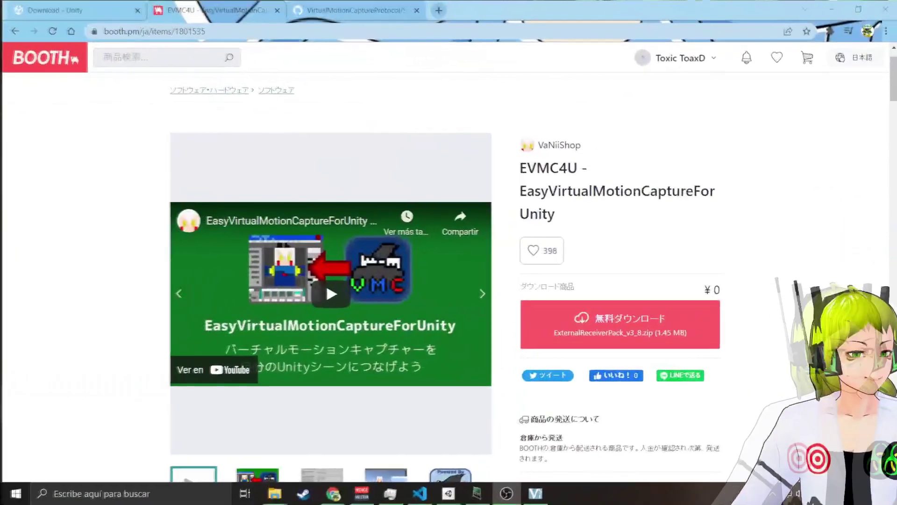
Step: Download the Unity Hub installer from the Unity download page, then minimize Chrome from the EVMC4U page
{"action": "left_click", "coordinate": [122, 6]}
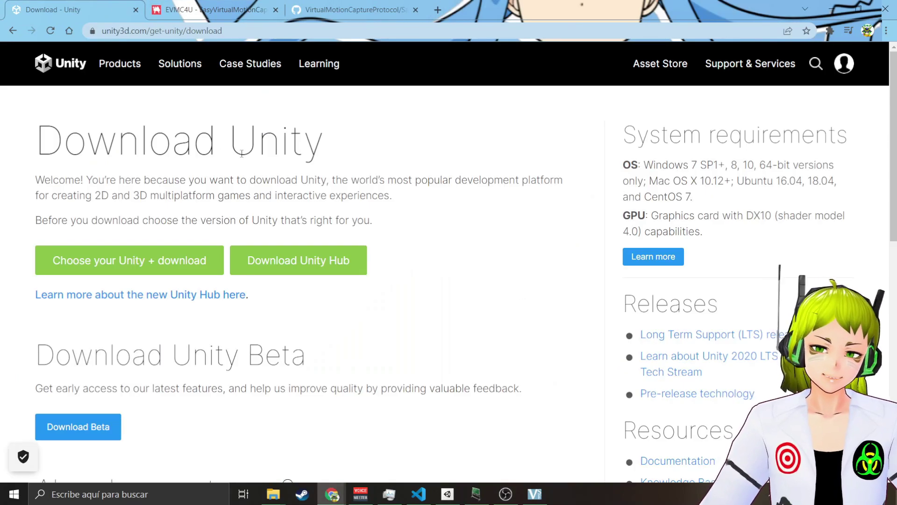
{"action": "left_click_drag", "start_coordinate": [382, 220], "coordinate": [206, 128]}
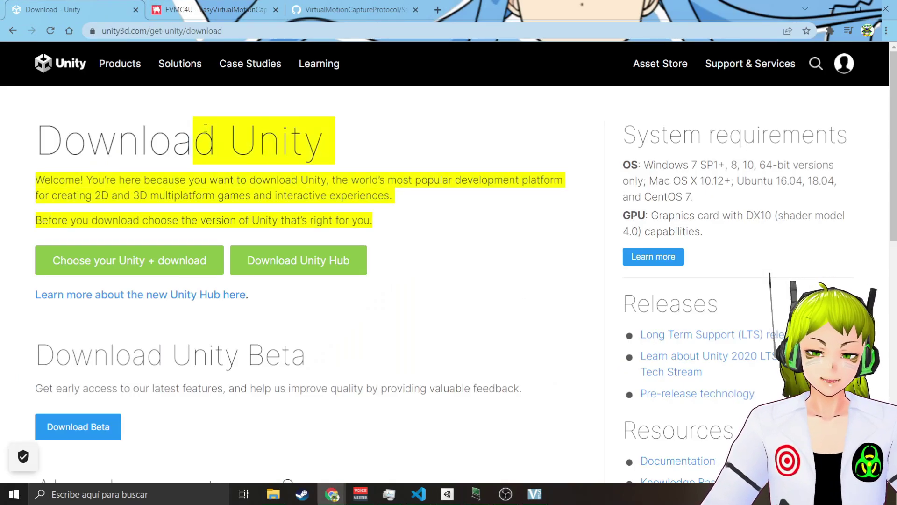
{"action": "left_click", "coordinate": [291, 161]}
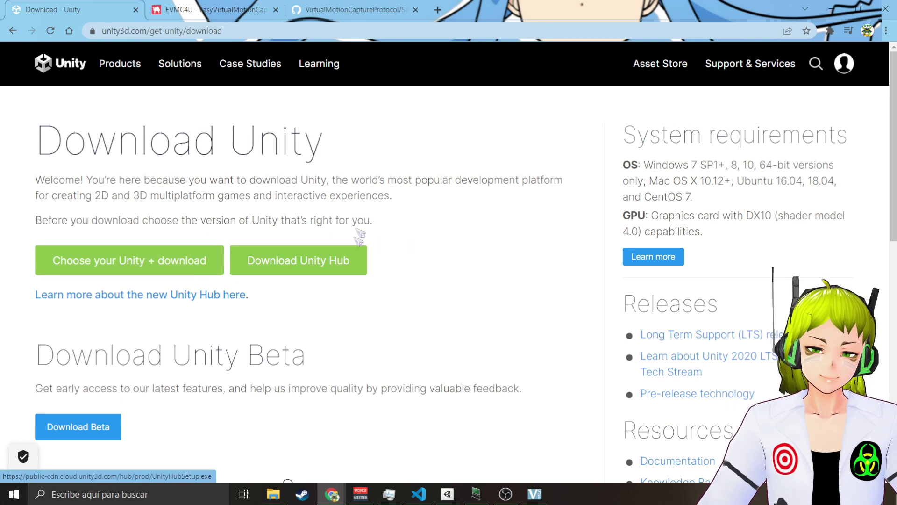
{"action": "left_click", "coordinate": [309, 258]}
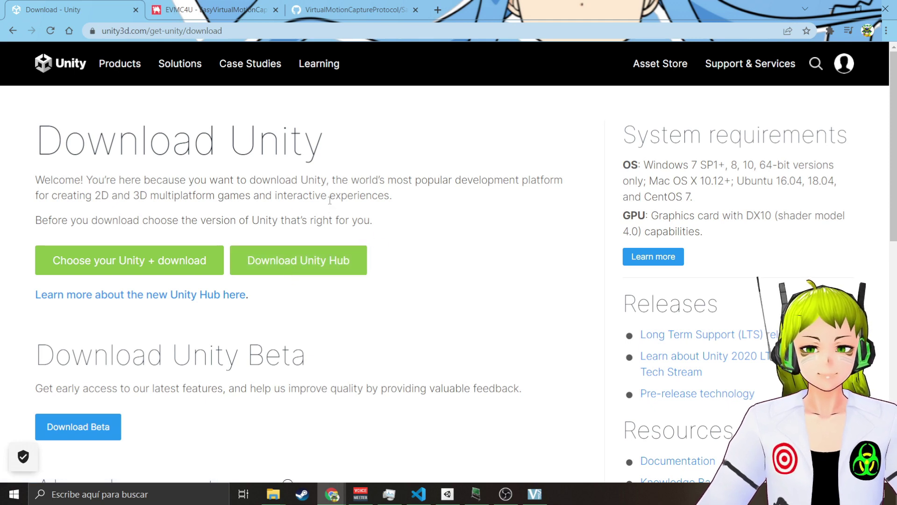
{"action": "left_click", "coordinate": [210, 10]}
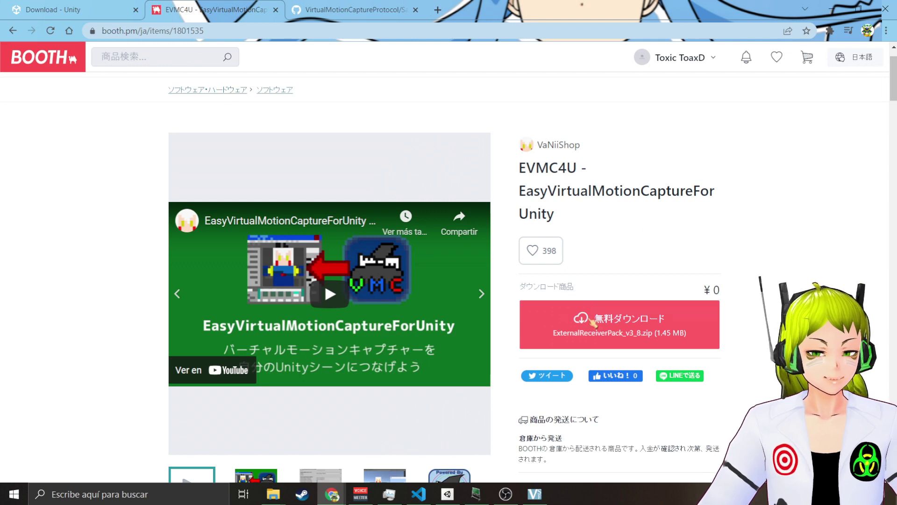
{"action": "left_click", "coordinate": [830, 9]}
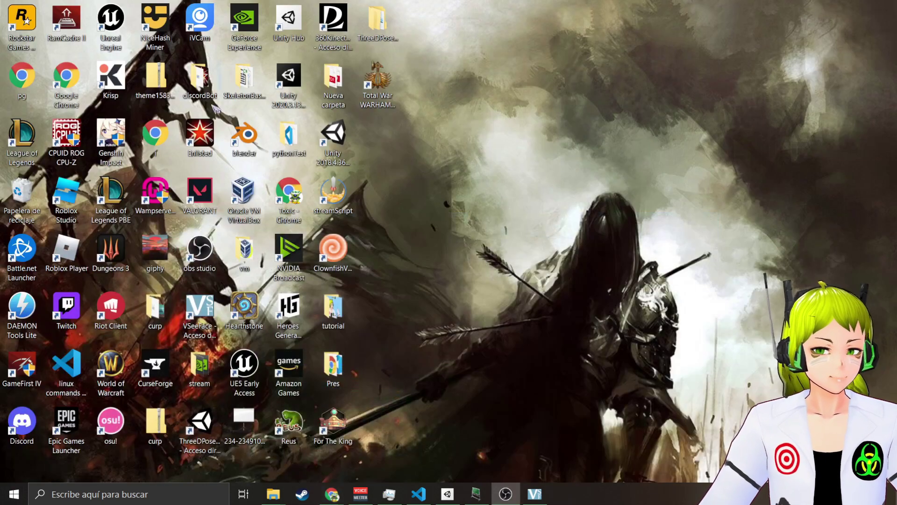
Step: Launch Unity Hub maximized, review installed versions 2020.3.13f1, 2019.4.33f1, 2018.4.36f1, and list them for a new project
{"action": "double_click", "coordinate": [295, 30]}
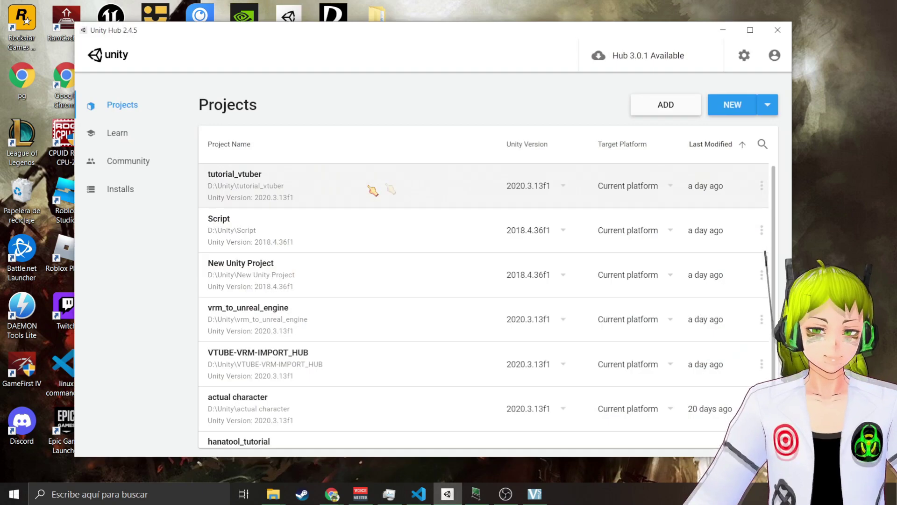
{"action": "double_click", "coordinate": [399, 31]}
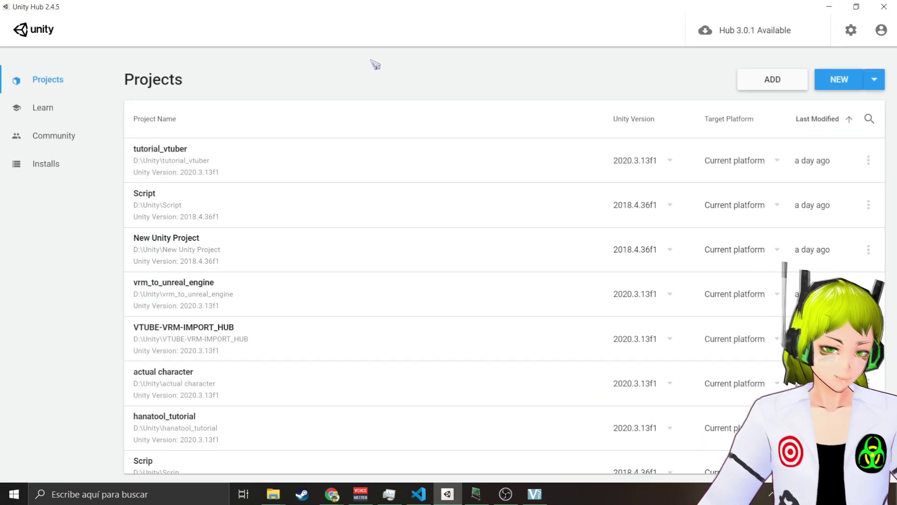
{"action": "left_click", "coordinate": [65, 170]}
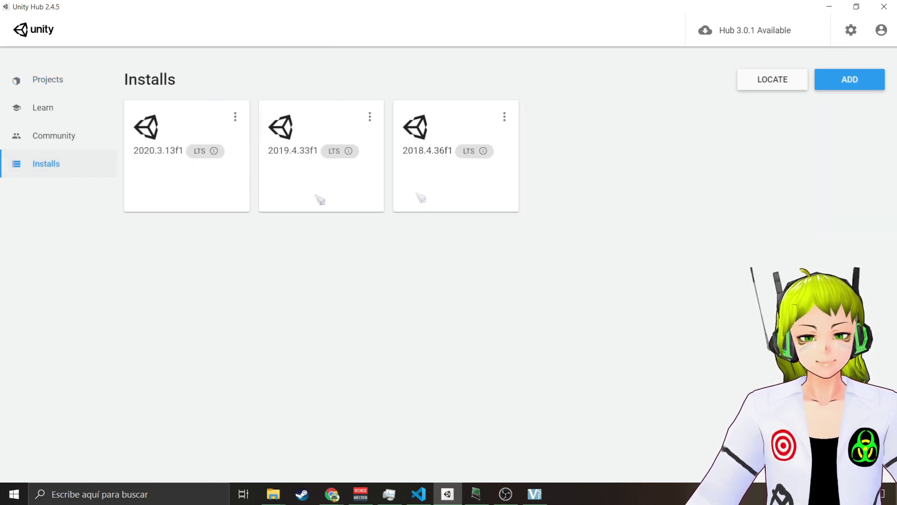
{"action": "left_click", "coordinate": [851, 80]}
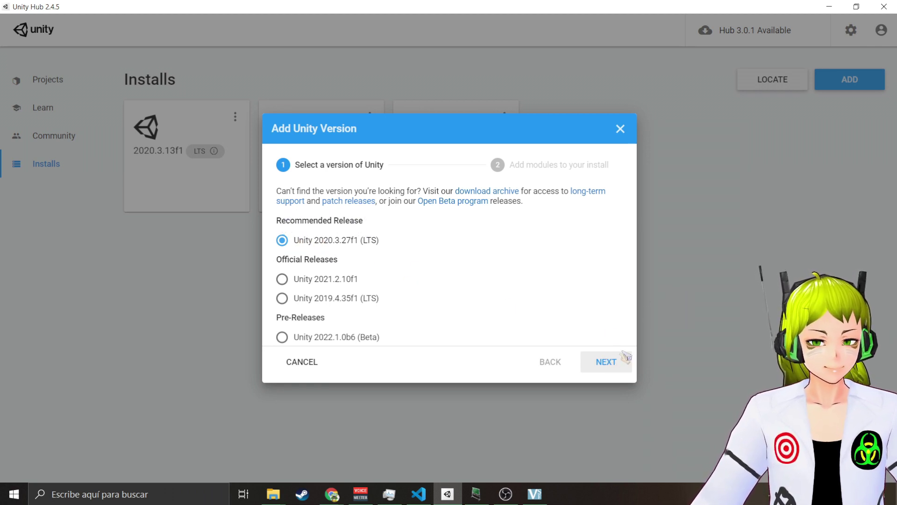
{"action": "left_click", "coordinate": [621, 131]}
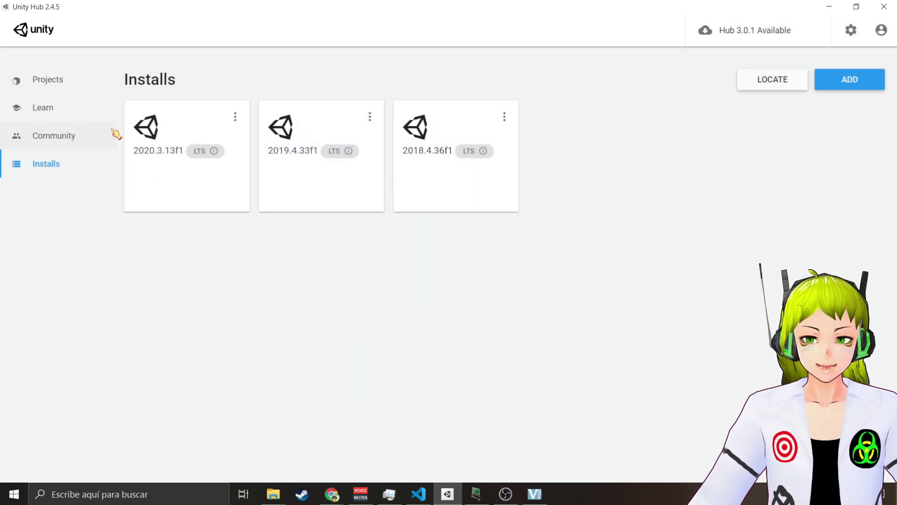
{"action": "left_click", "coordinate": [41, 81]}
{"action": "left_click", "coordinate": [873, 80]}
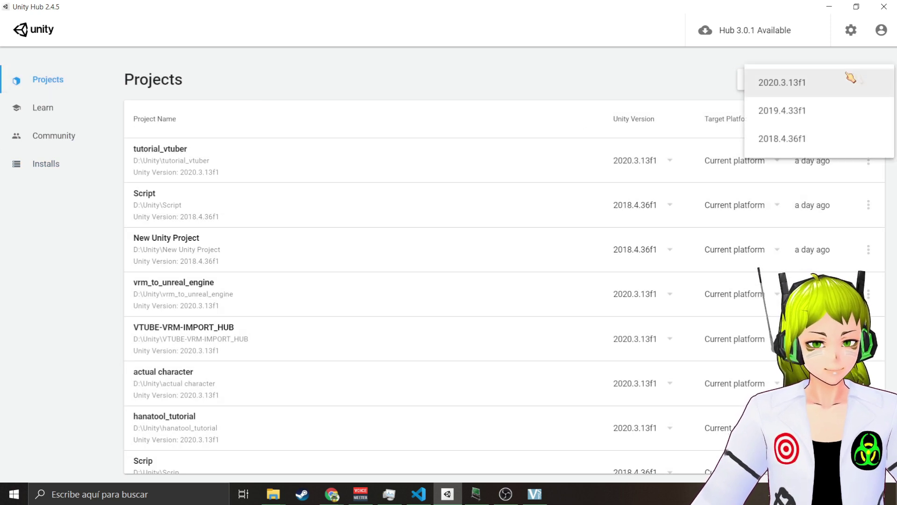
Step: Create a 3D project named Vtuber_app_tutorial with Unity 2020.3.13f1
{"action": "left_click", "coordinate": [782, 84]}
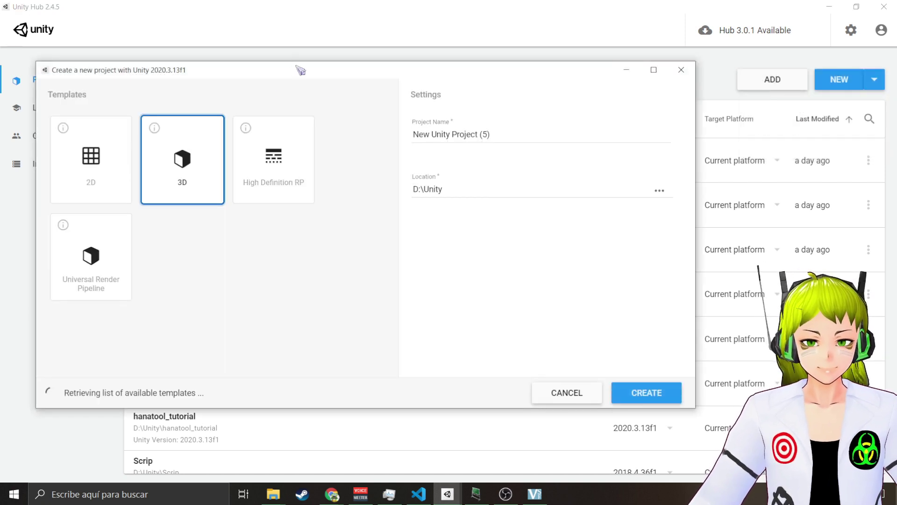
{"action": "left_click_drag", "start_coordinate": [301, 70], "coordinate": [344, 53]}
{"action": "left_click_drag", "start_coordinate": [554, 118], "coordinate": [379, 117]}
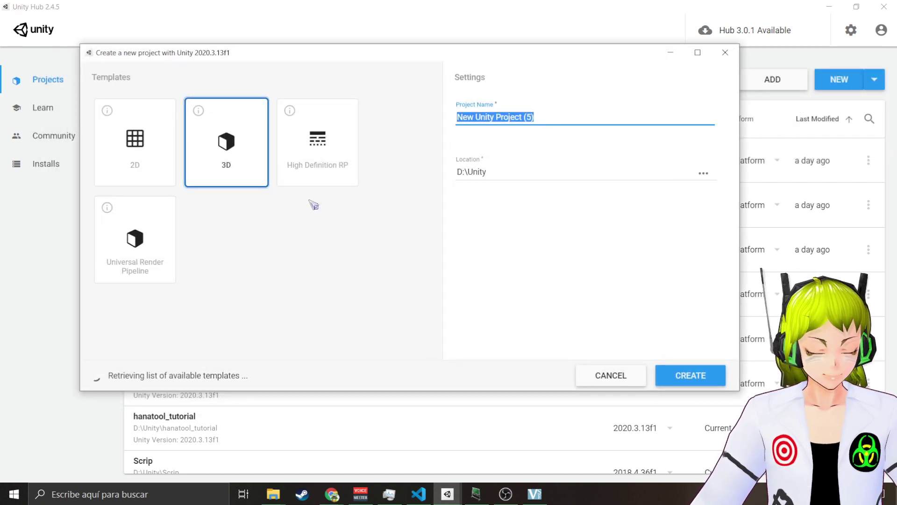
{"action": "key", "text": "BackSpace"}
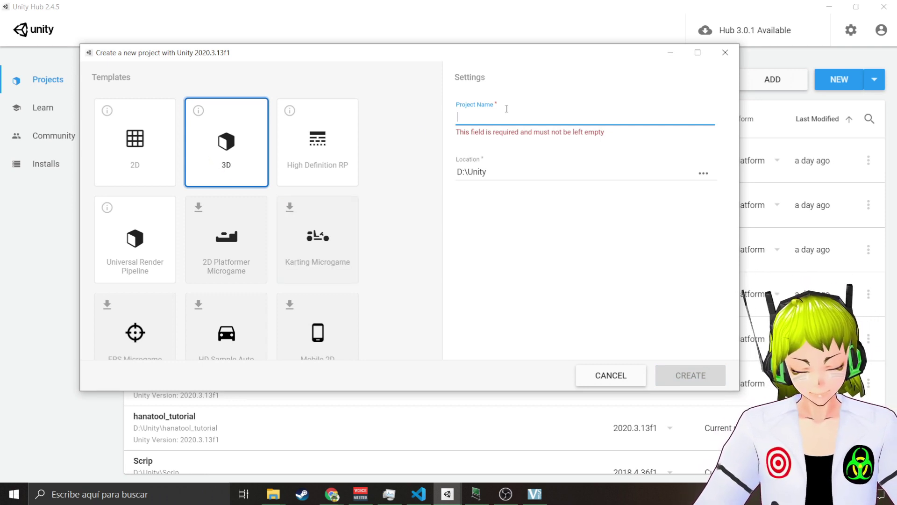
{"action": "type", "text": "Vtuber_app_tutorial"}
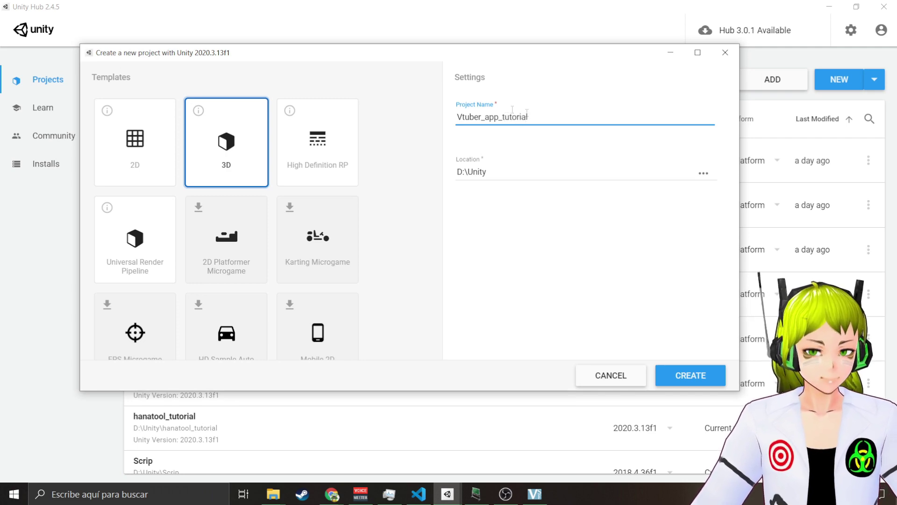
{"action": "left_click", "coordinate": [707, 370]}
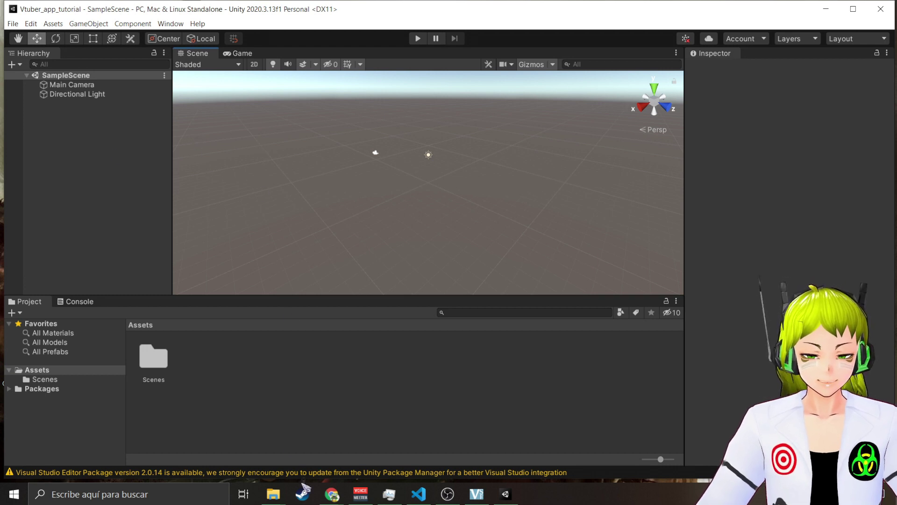
Step: Extract ExternalReceiverPack_v3_8.zip into a same-named folder in Unity_vtube_tutorial with Extraer todo
{"action": "left_click", "coordinate": [273, 494]}
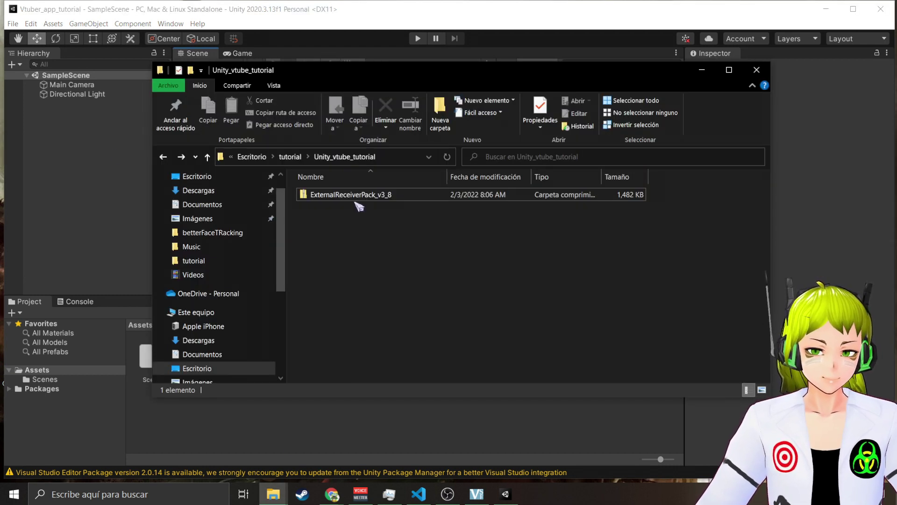
{"action": "left_click", "coordinate": [335, 197]}
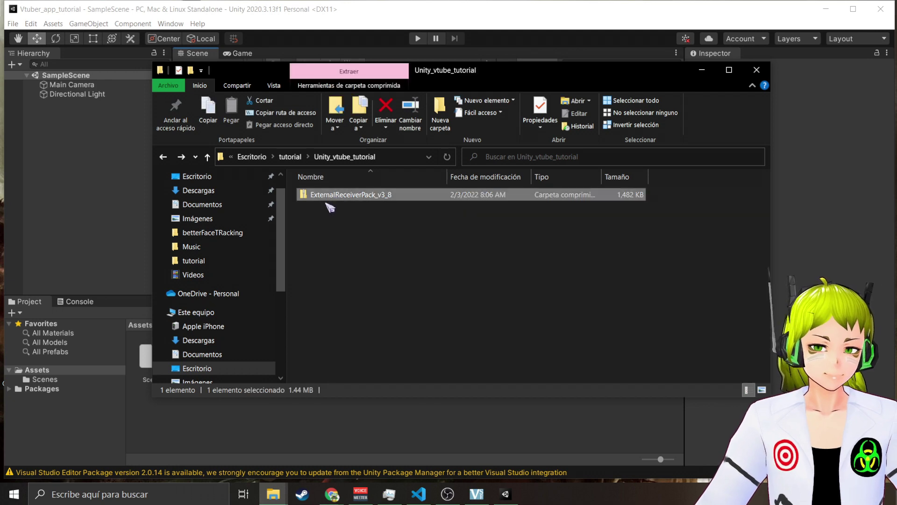
{"action": "right_click", "coordinate": [358, 196]}
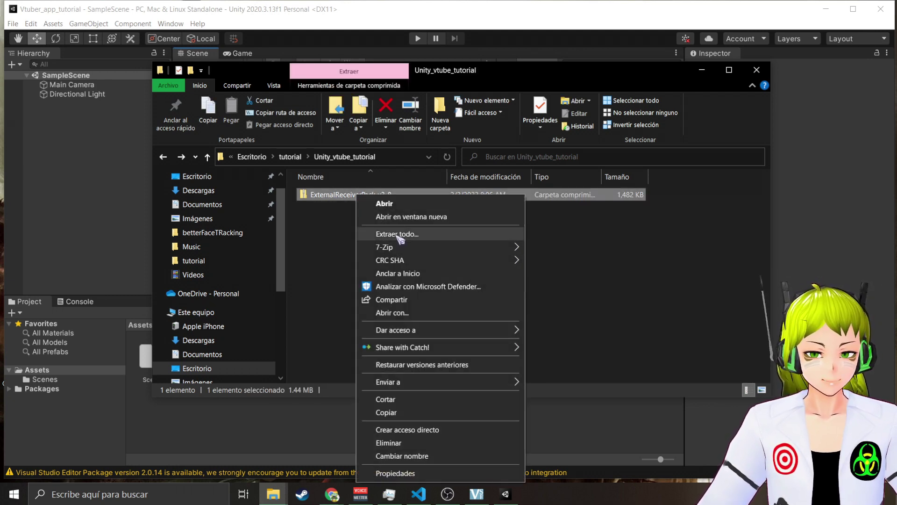
{"action": "left_click", "coordinate": [397, 234]}
{"action": "left_click", "coordinate": [530, 367]}
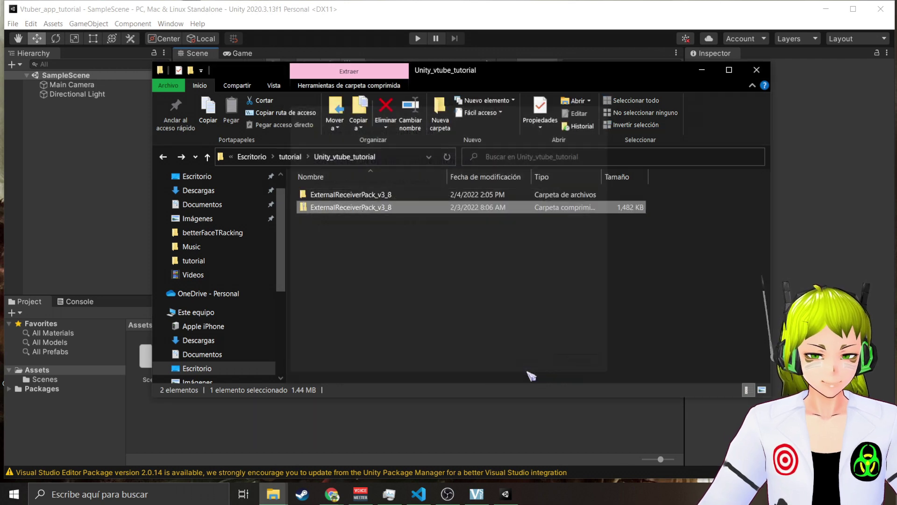
{"action": "left_click", "coordinate": [367, 258]}
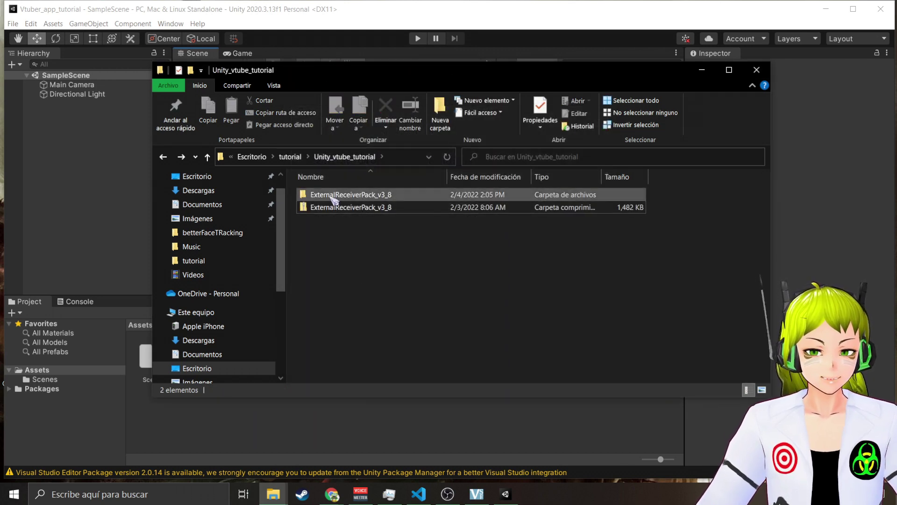
{"action": "left_click", "coordinate": [331, 198]}
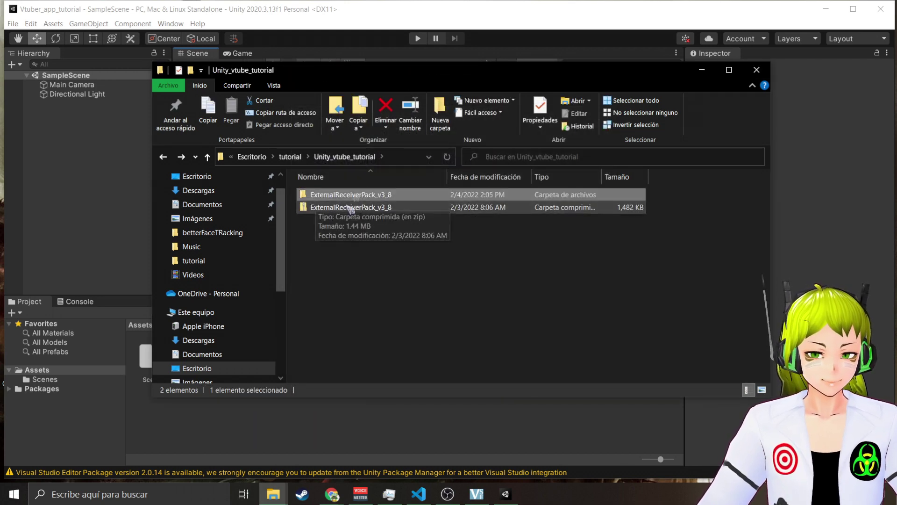
{"action": "left_click", "coordinate": [77, 13]}
Step: Import ExternalReceiverPack_v3_8.unitypackage as a custom package with all its contents
{"action": "left_click", "coordinate": [53, 23]}
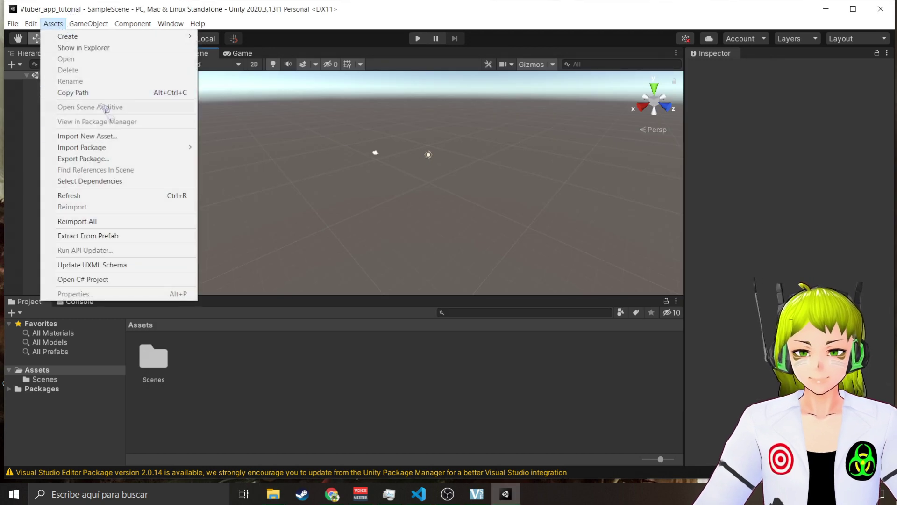
{"action": "mouse_move", "coordinate": [112, 148]}
{"action": "left_click", "coordinate": [233, 151]}
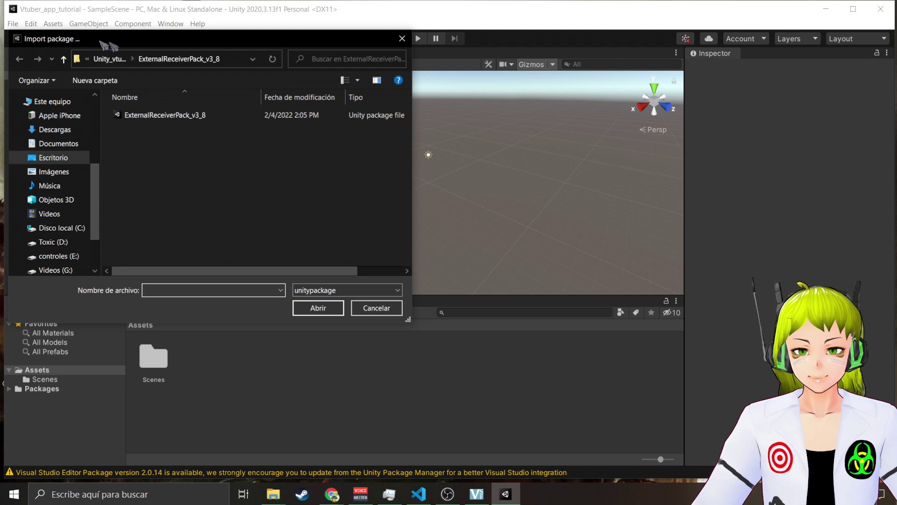
{"action": "left_click_drag", "start_coordinate": [105, 45], "coordinate": [199, 60]}
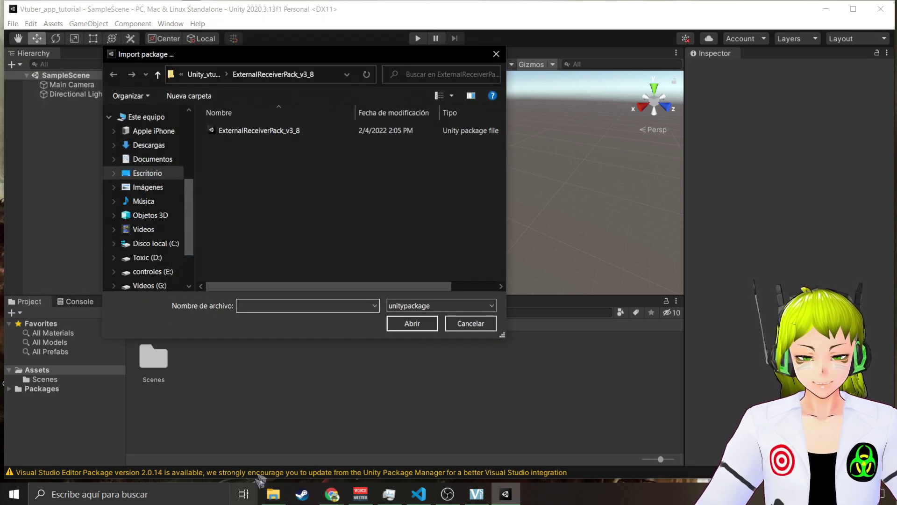
{"action": "mouse_move", "coordinate": [275, 494]}
{"action": "mouse_move", "coordinate": [276, 433]}
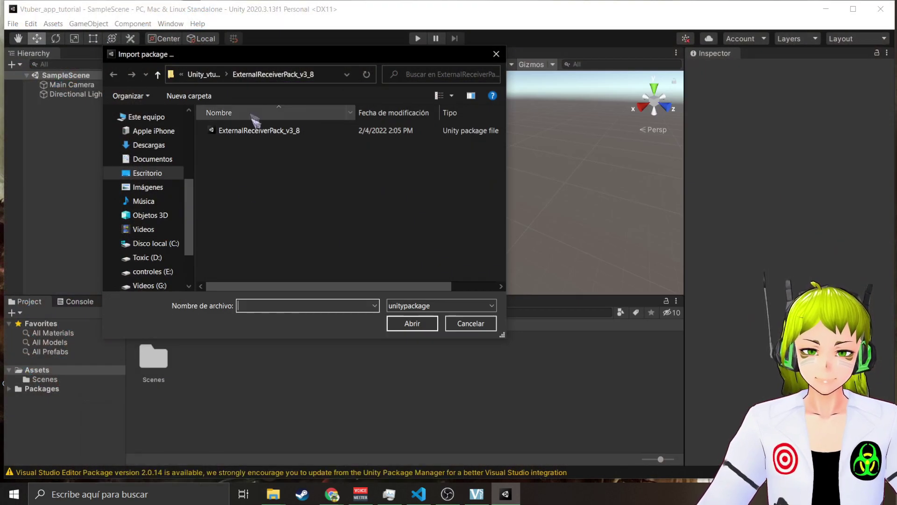
{"action": "left_click", "coordinate": [259, 131]}
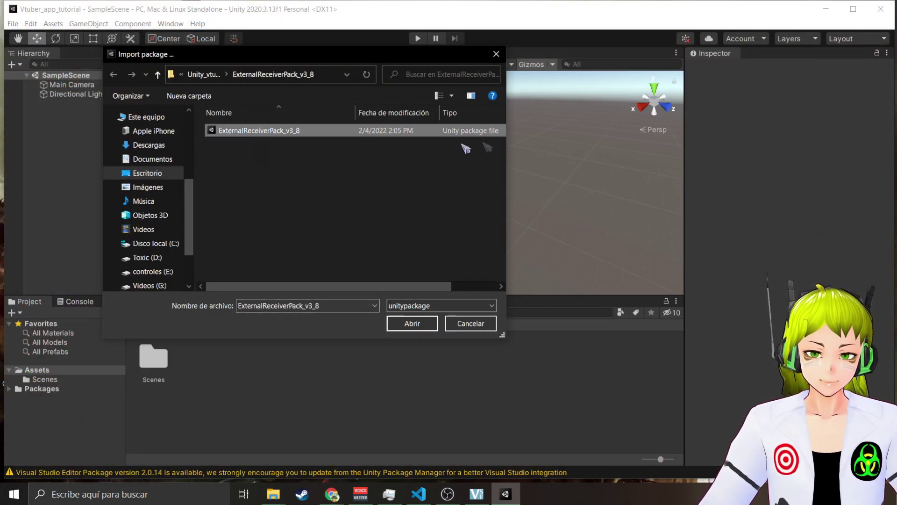
{"action": "left_click", "coordinate": [410, 323]}
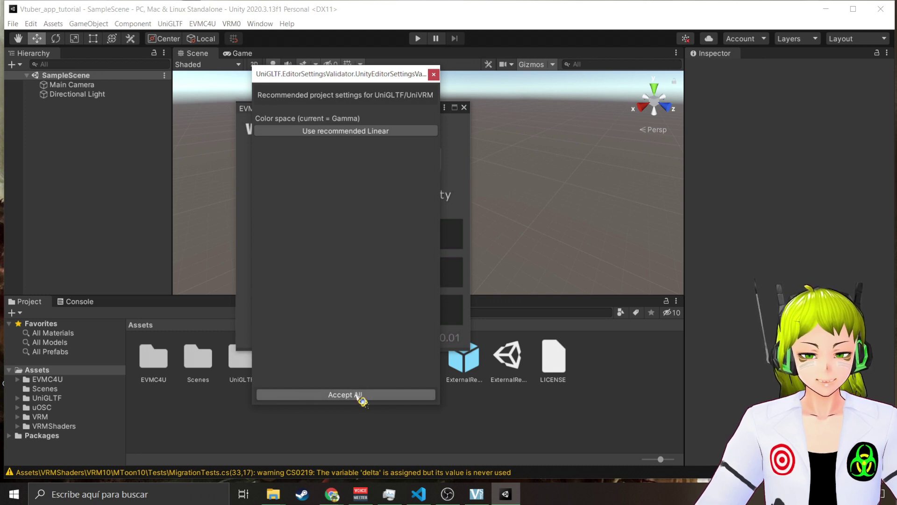
{"action": "left_click", "coordinate": [360, 394]}
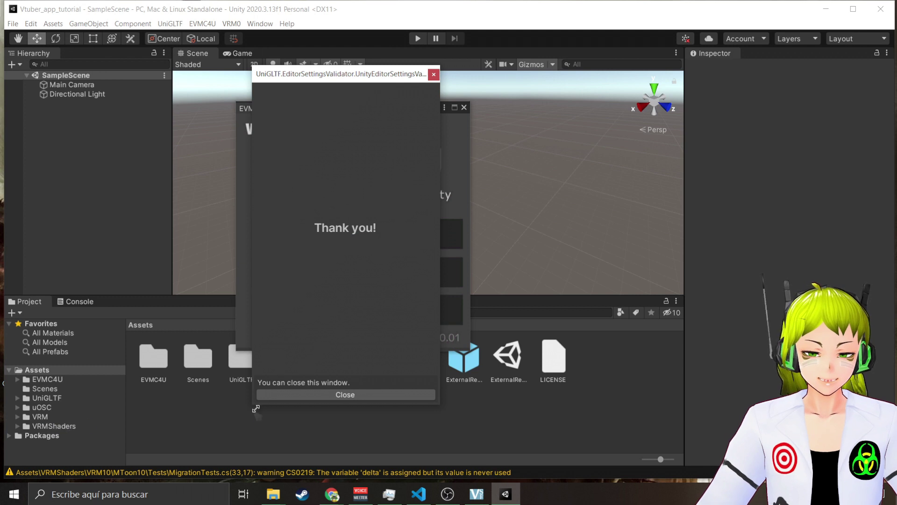
{"action": "left_click", "coordinate": [294, 396]}
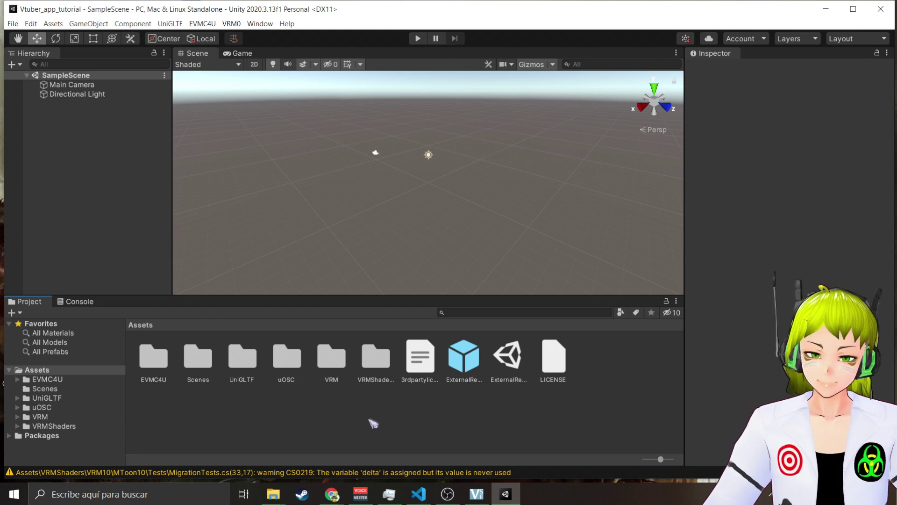
Step: Add a new folder named Avatar under Assets and go into it
{"action": "right_click", "coordinate": [547, 416]}
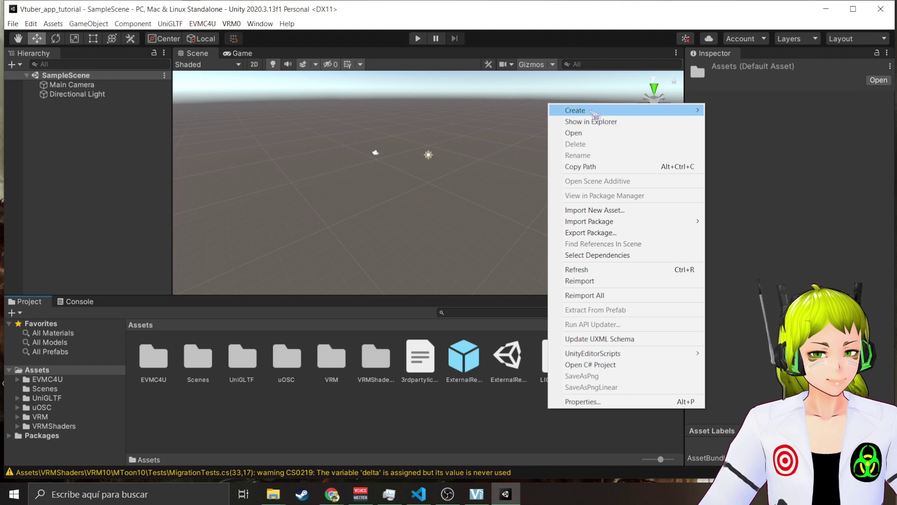
{"action": "mouse_move", "coordinate": [591, 111]}
{"action": "left_click", "coordinate": [729, 94]}
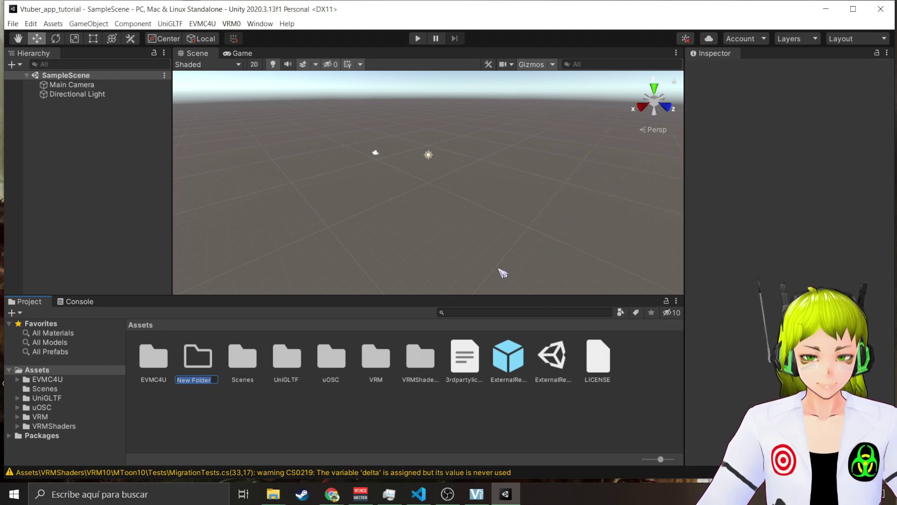
{"action": "key", "text": "BackSpace"}
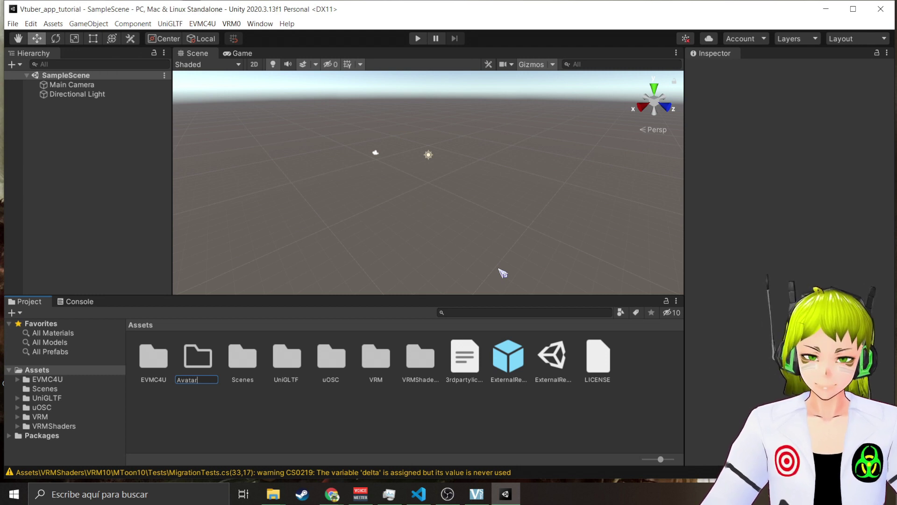
{"action": "key", "text": "Return"}
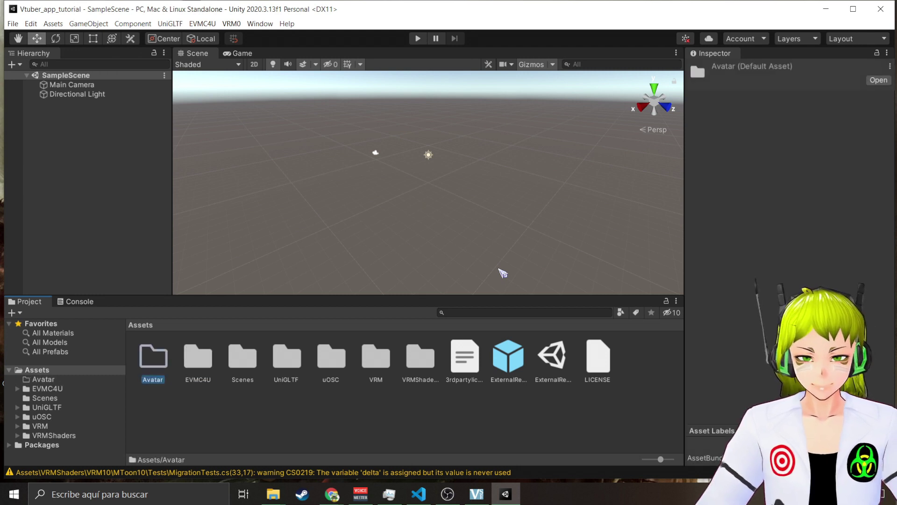
{"action": "double_click", "coordinate": [149, 363]}
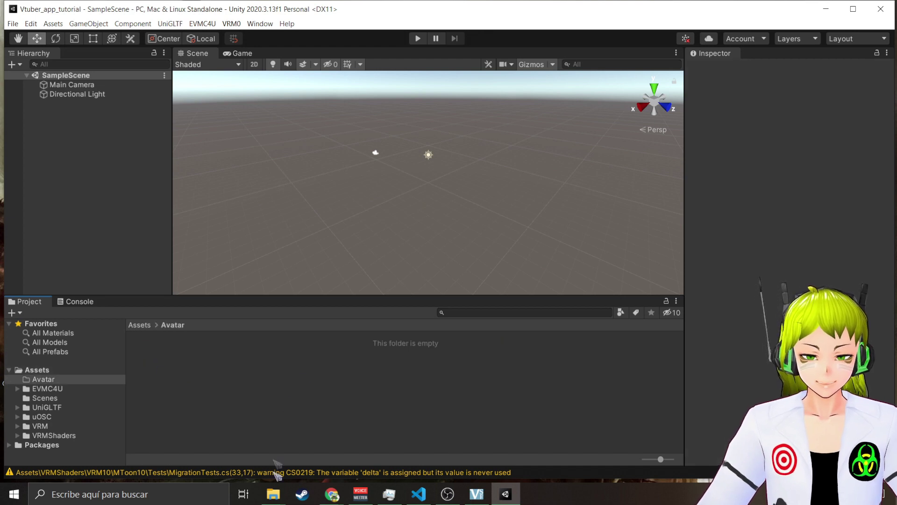
Step: Drag tutorial_2.vrm from the avatars folder into Unity's Avatar folder to import it
{"action": "mouse_move", "coordinate": [273, 493]}
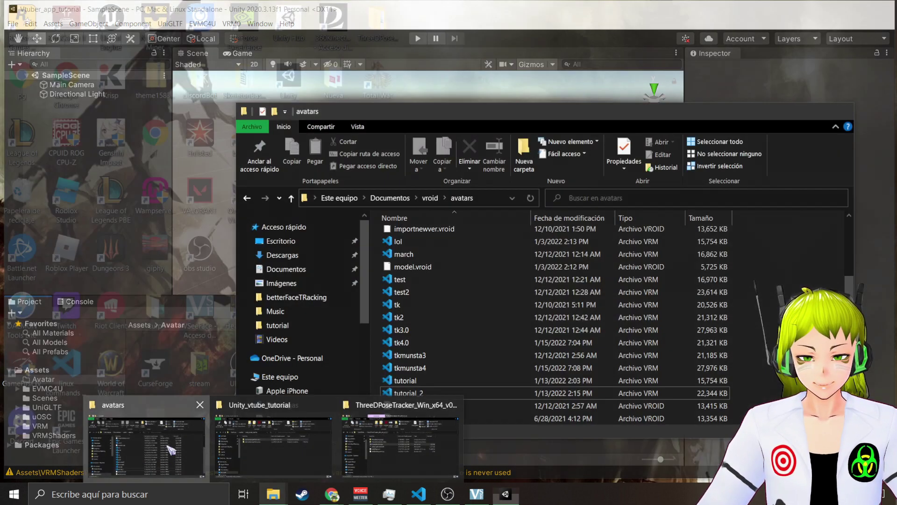
{"action": "left_click", "coordinate": [171, 450]}
{"action": "left_click", "coordinate": [635, 395]}
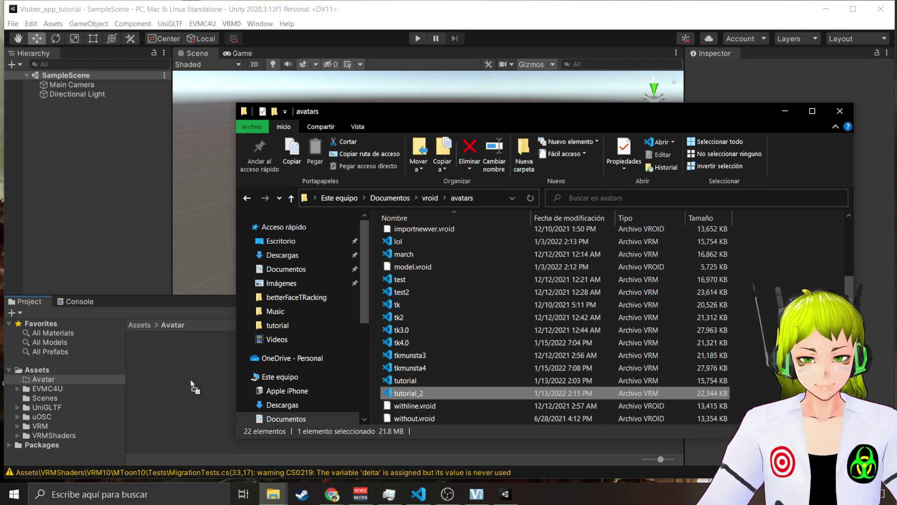
{"action": "left_click_drag", "start_coordinate": [191, 380], "coordinate": [190, 380]}
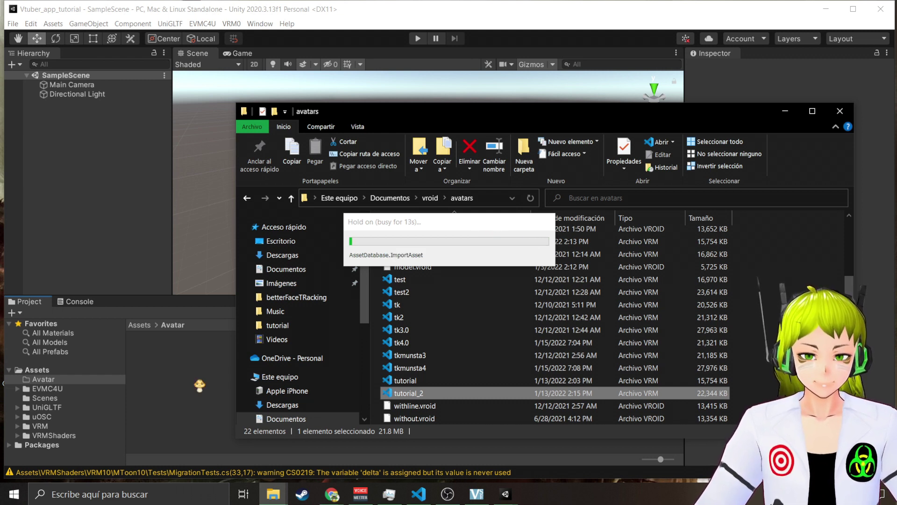
{"action": "left_click", "coordinate": [196, 409]}
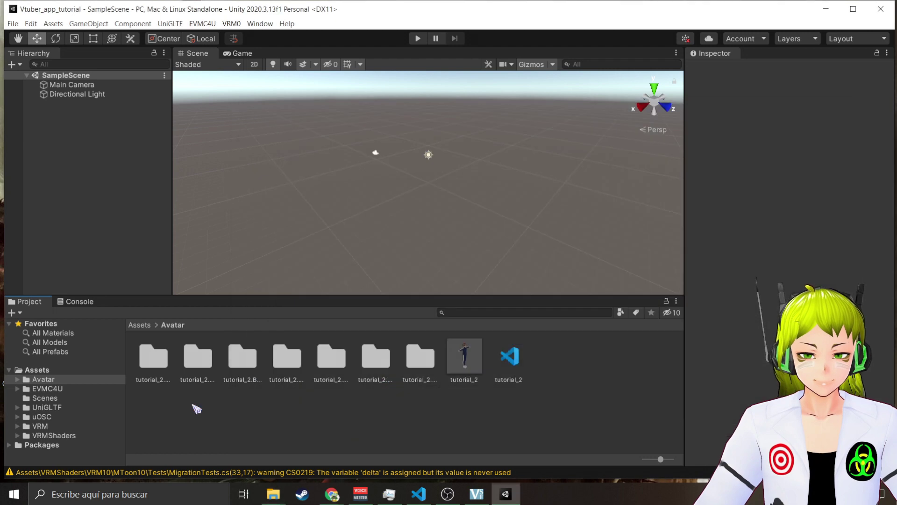
Step: Place the tutorial_2 prefab into the Hierarchy, orbit the Scene view to it, and select it
{"action": "left_click", "coordinate": [470, 355]}
{"action": "left_click_drag", "start_coordinate": [470, 356], "coordinate": [84, 108]}
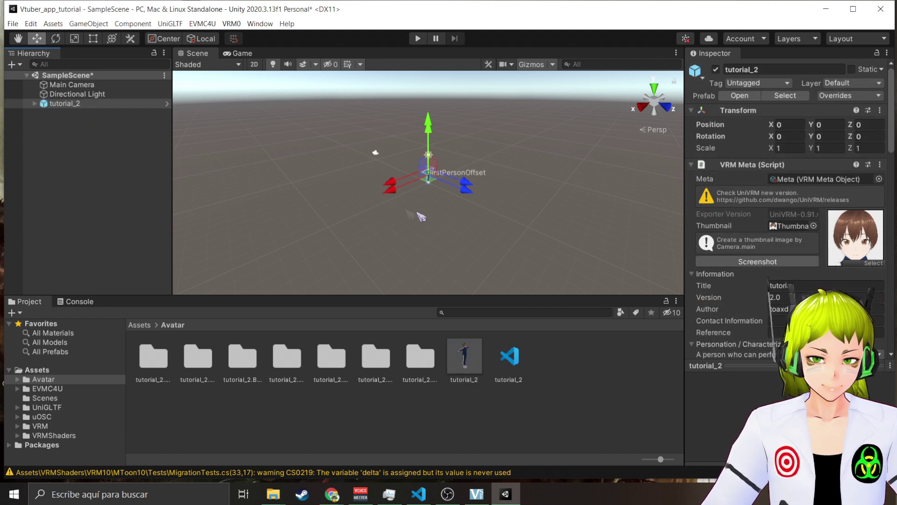
{"action": "left_click_drag", "start_coordinate": [421, 217], "coordinate": [363, 158], "text": "alt"}
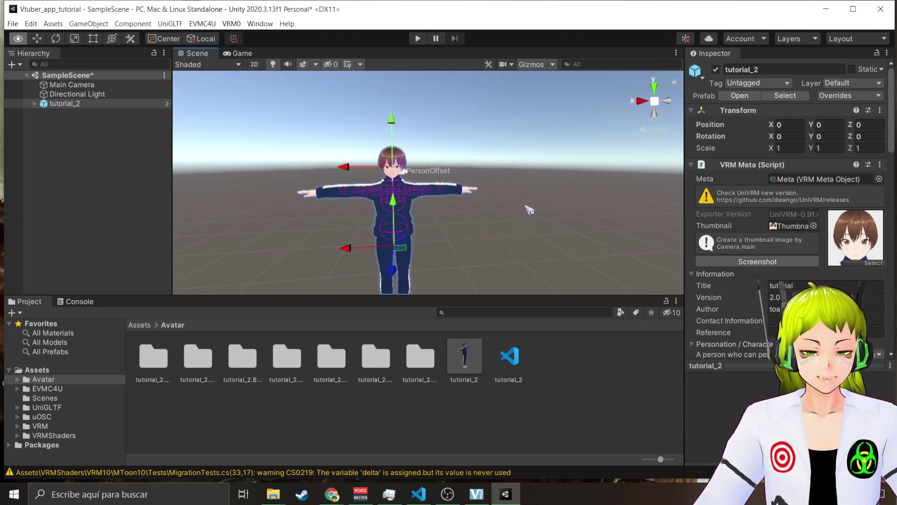
{"action": "left_click_drag", "start_coordinate": [528, 209], "coordinate": [521, 201], "text": "alt"}
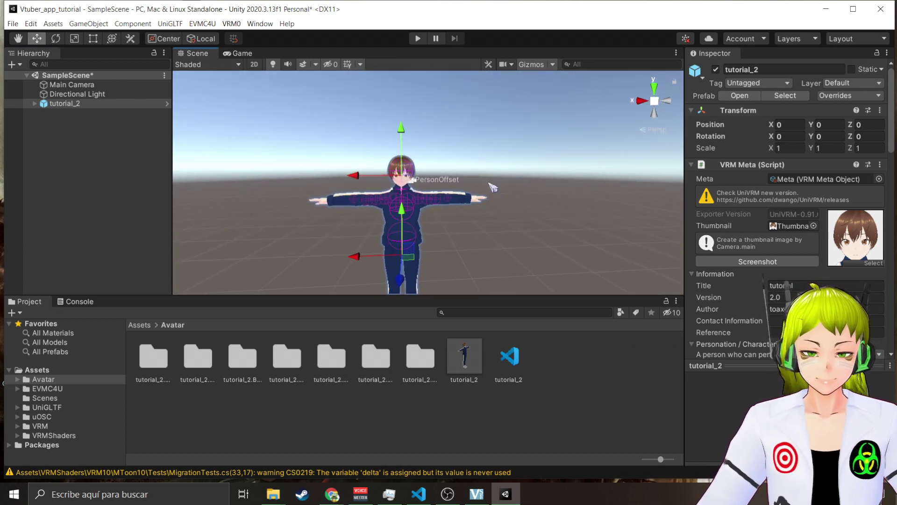
{"action": "left_click", "coordinate": [75, 103]}
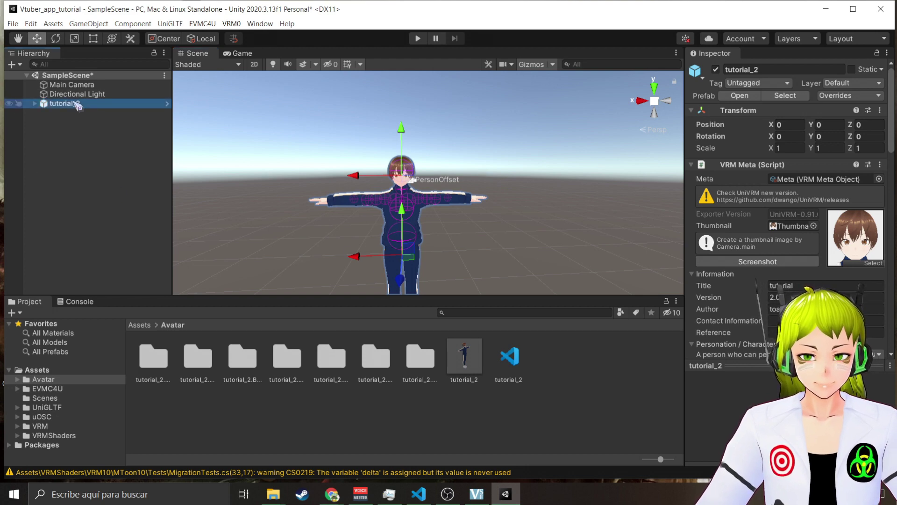
{"action": "scroll", "coordinate": [743, 224], "scroll_direction": "down", "scroll_amount": 15}
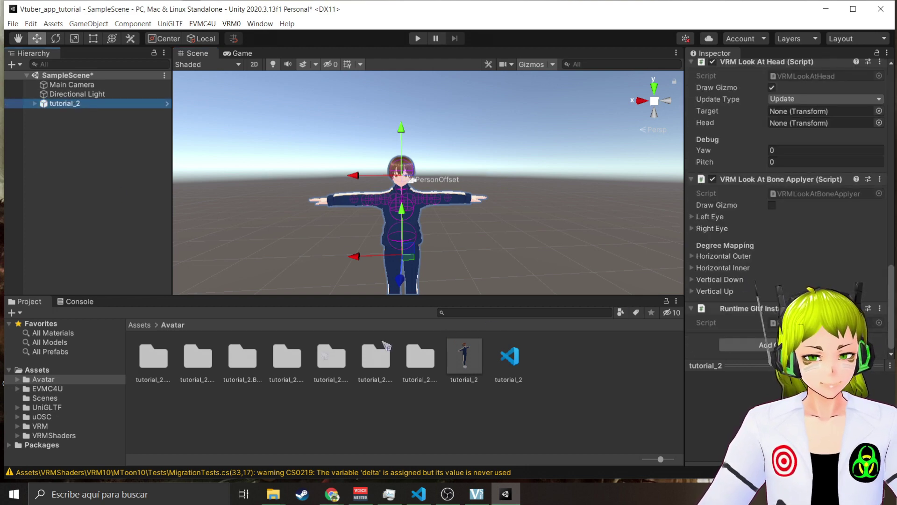
Step: Drag ExternalReceiver.cs from Assets/EVMC4U onto tutorial_2 in the Hierarchy
{"action": "left_click", "coordinate": [57, 388]}
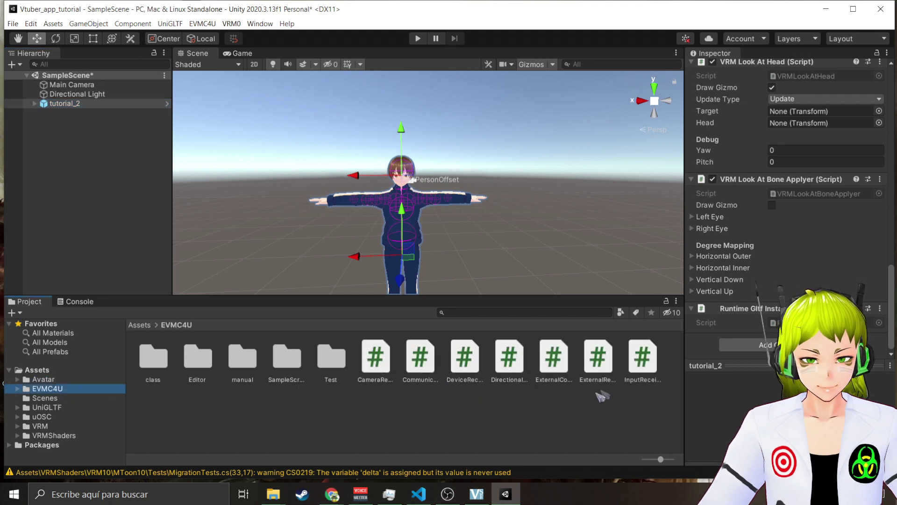
{"action": "left_click", "coordinate": [603, 365]}
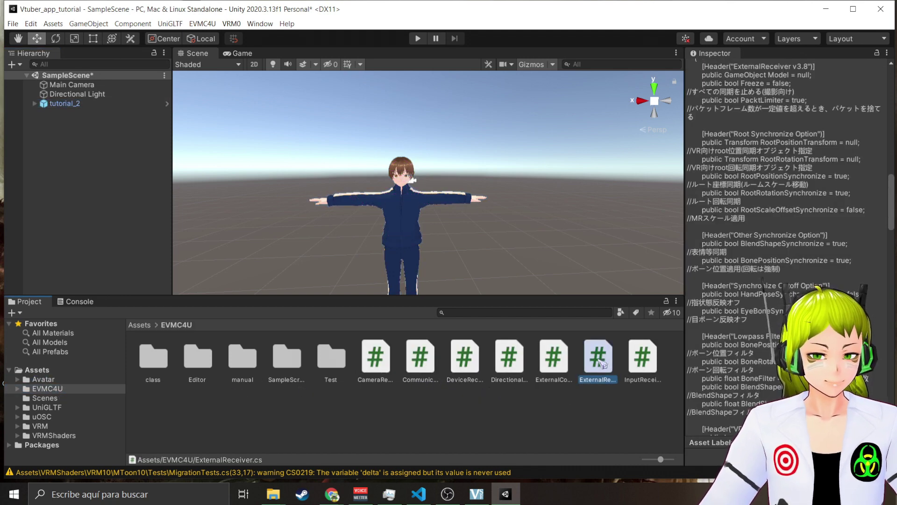
{"action": "left_click_drag", "start_coordinate": [604, 360], "coordinate": [81, 106]}
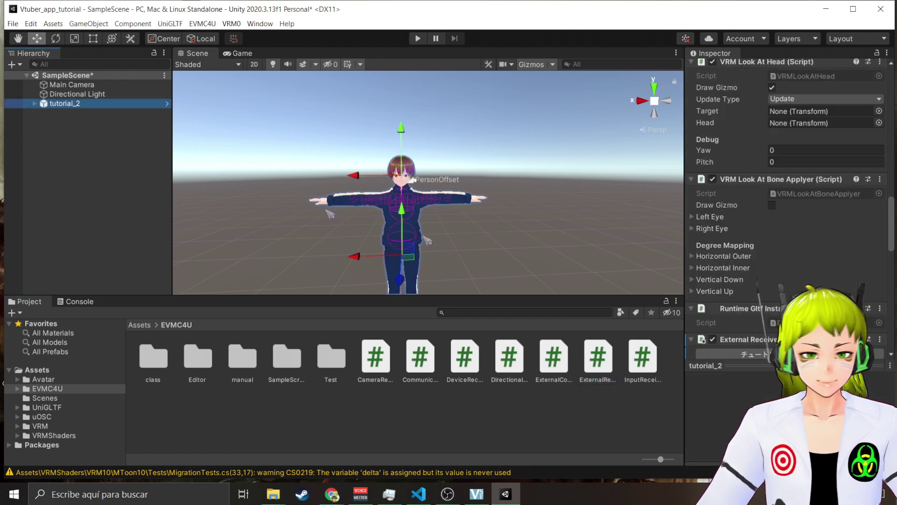
{"action": "scroll", "coordinate": [757, 249], "scroll_direction": "down", "scroll_amount": 10}
{"action": "scroll", "coordinate": [743, 233], "scroll_direction": "up", "scroll_amount": 6}
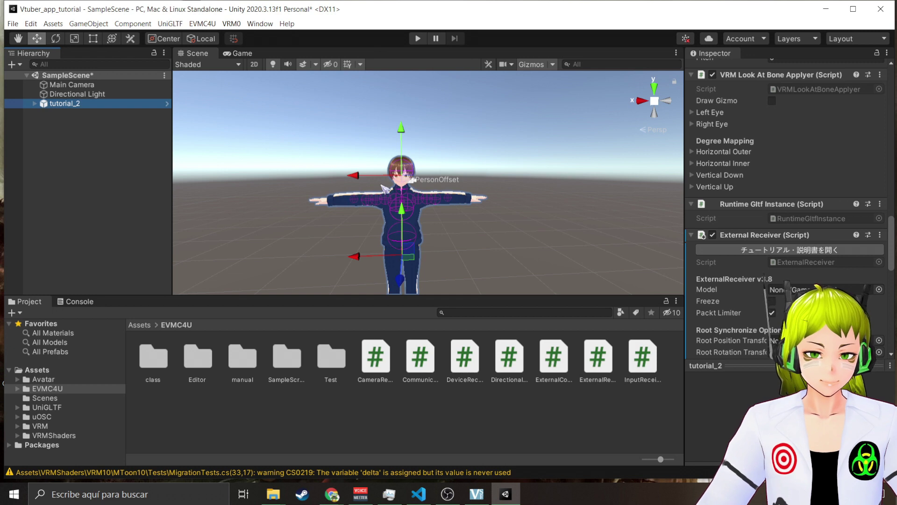
Step: Attach uOscServer from uOSC/Scripts to tutorial_2 and set its Port to 39541
{"action": "left_click", "coordinate": [45, 418]}
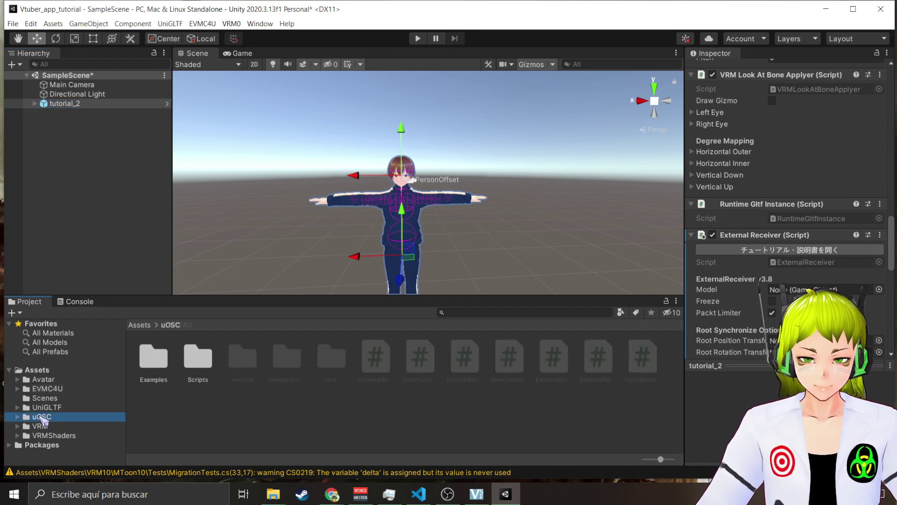
{"action": "double_click", "coordinate": [198, 359]}
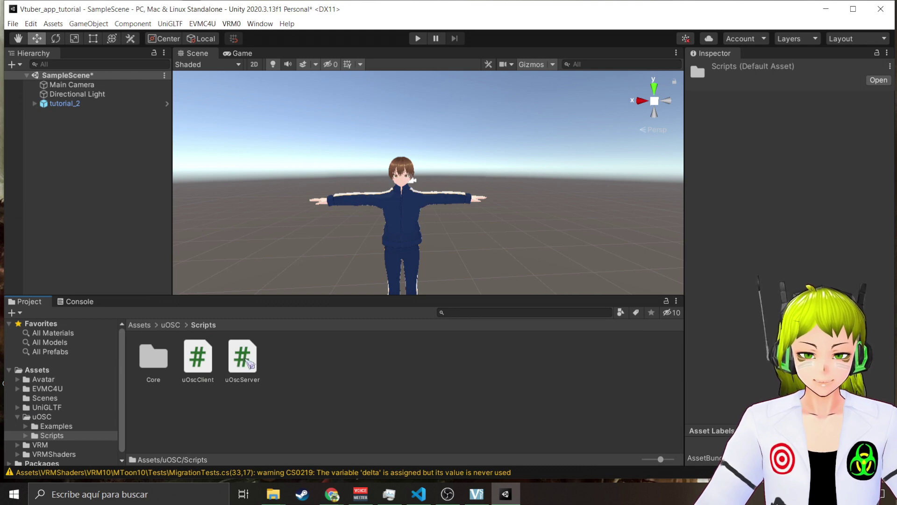
{"action": "left_click_drag", "start_coordinate": [248, 360], "coordinate": [75, 103]}
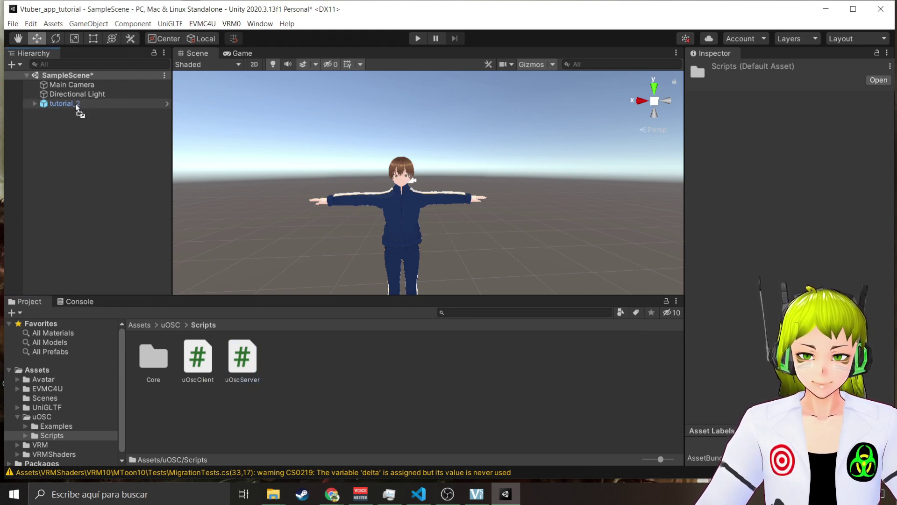
{"action": "scroll", "coordinate": [790, 211], "scroll_direction": "down", "scroll_amount": 15}
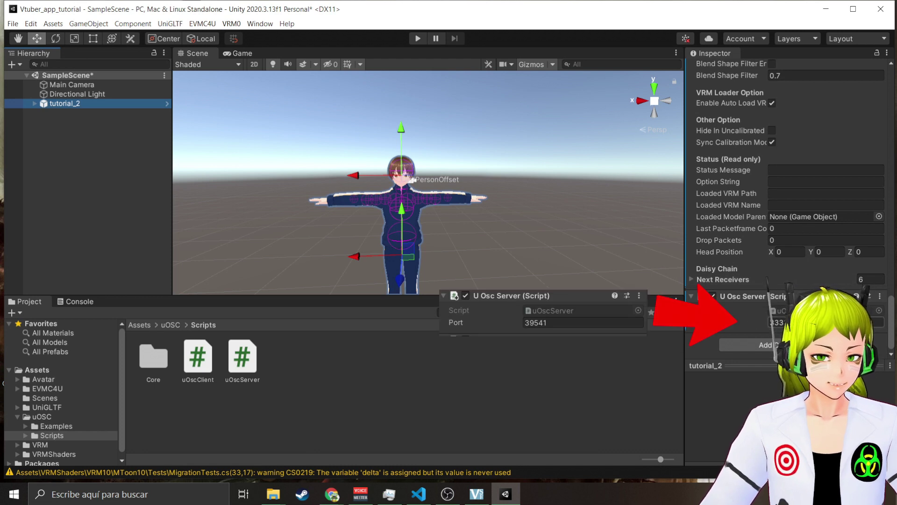
{"action": "left_click", "coordinate": [777, 322]}
{"action": "type", "text": "39541"}
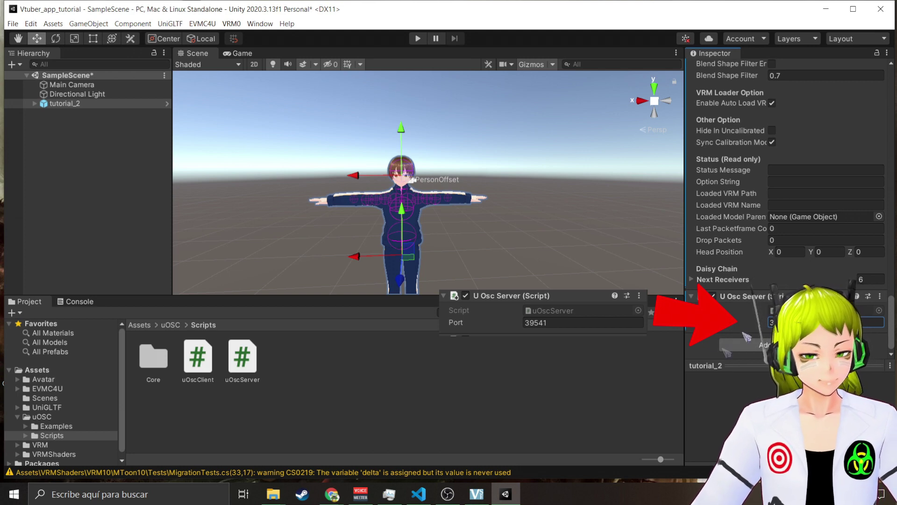
{"action": "left_click", "coordinate": [700, 346]}
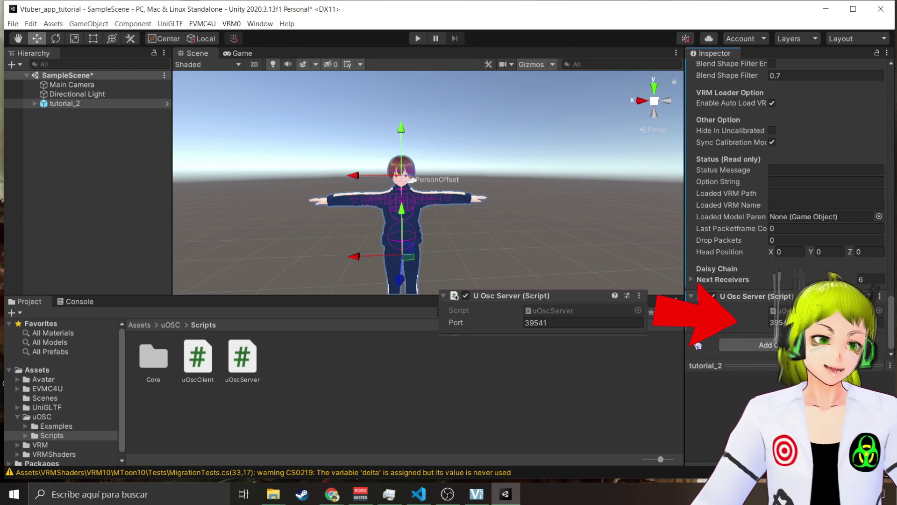
{"action": "scroll", "coordinate": [721, 287], "scroll_direction": "up", "scroll_amount": 10}
Step: Pick tutorial_2 from the Scene list as the External Receiver's Model
{"action": "scroll", "coordinate": [721, 287], "scroll_direction": "up", "scroll_amount": 10}
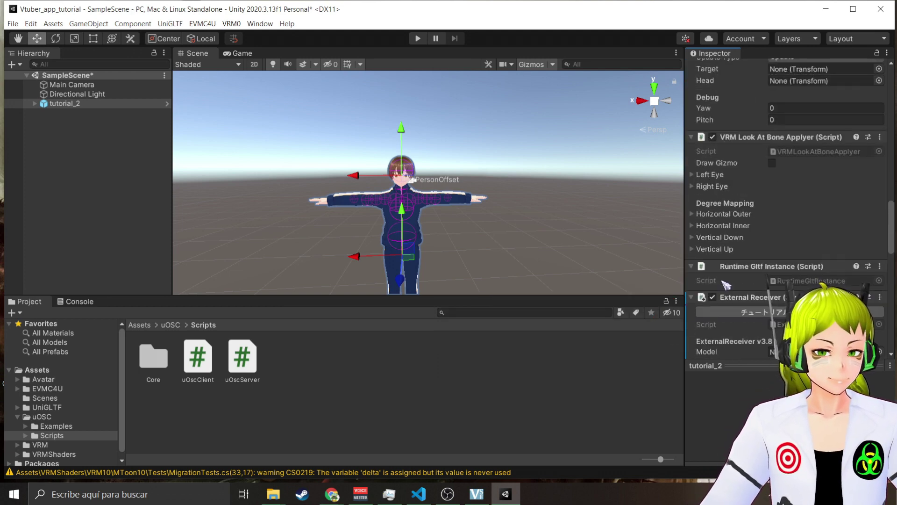
{"action": "scroll", "coordinate": [734, 261], "scroll_direction": "down", "scroll_amount": 4}
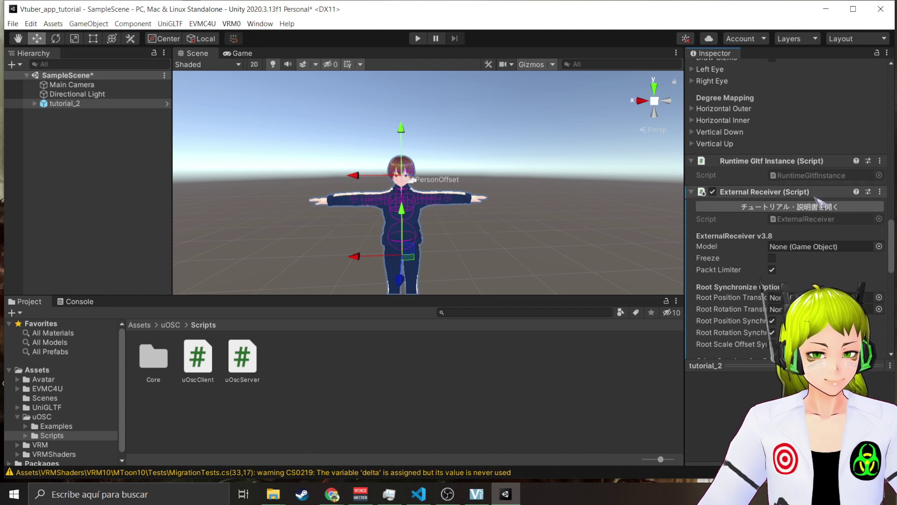
{"action": "left_click", "coordinate": [879, 246]}
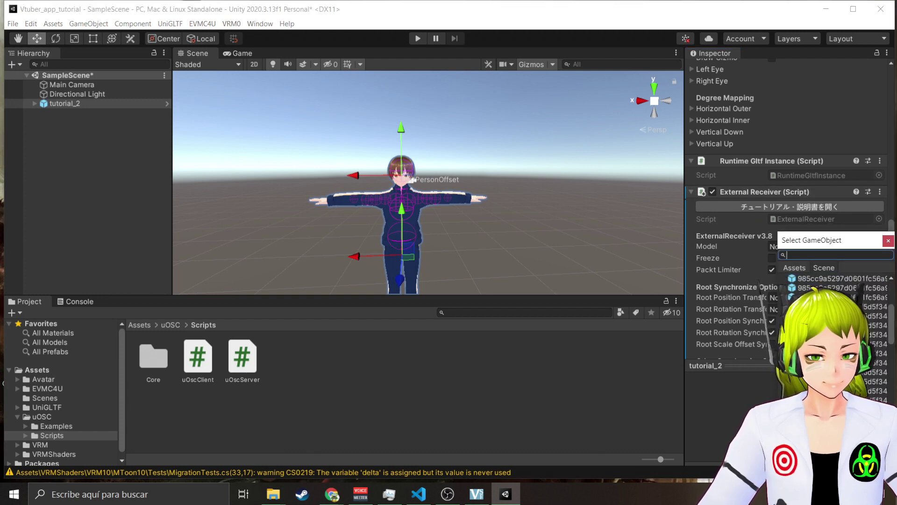
{"action": "scroll", "coordinate": [823, 299], "scroll_direction": "down", "scroll_amount": 5}
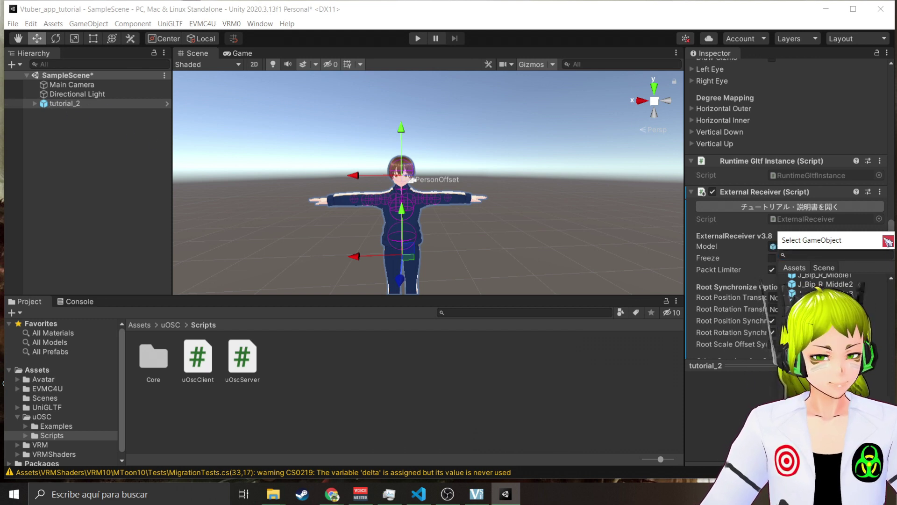
{"action": "left_click", "coordinate": [887, 241]}
Step: Select tutorial_2 in the Hierarchy to review its components, then clear the selection
{"action": "left_click", "coordinate": [567, 368]}
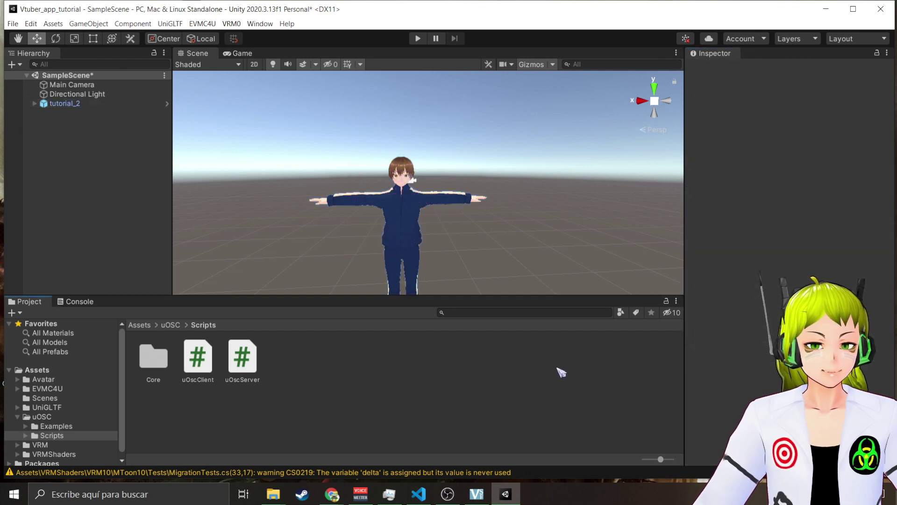
{"action": "left_click", "coordinate": [74, 104]}
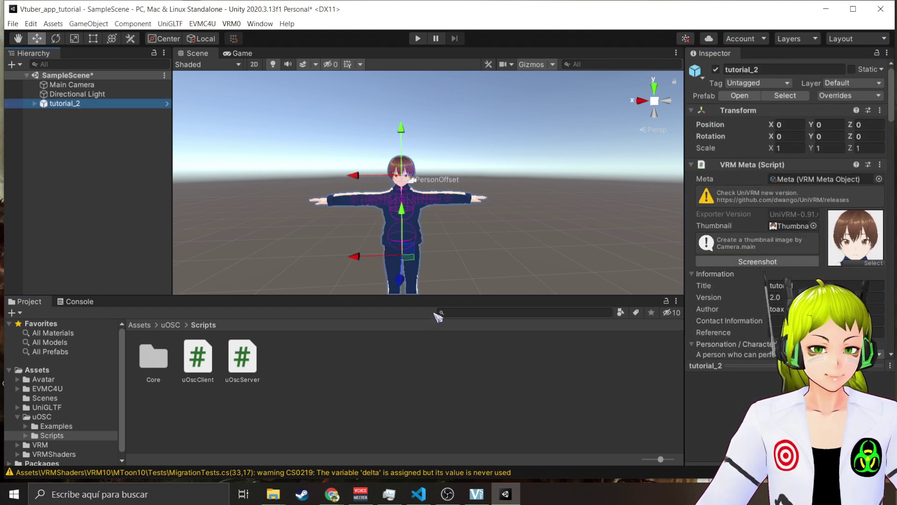
{"action": "left_click", "coordinate": [463, 351]}
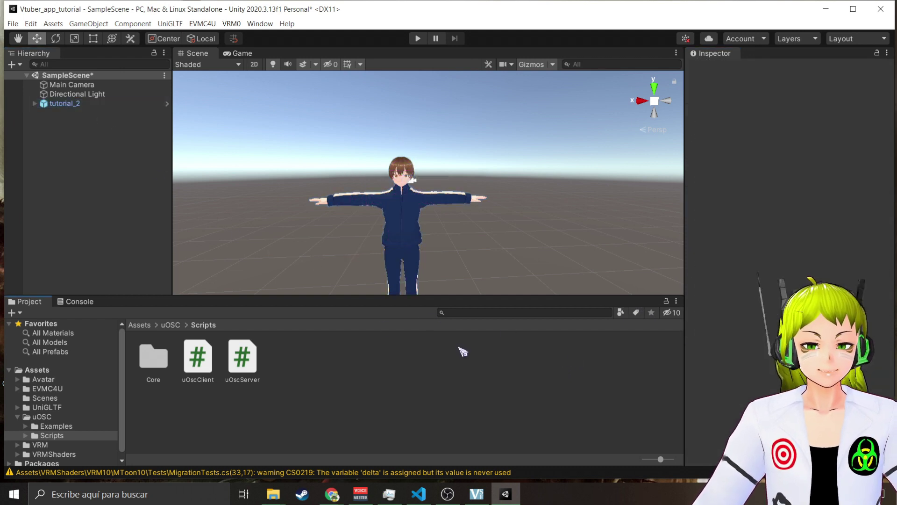
{"action": "left_click", "coordinate": [418, 38]}
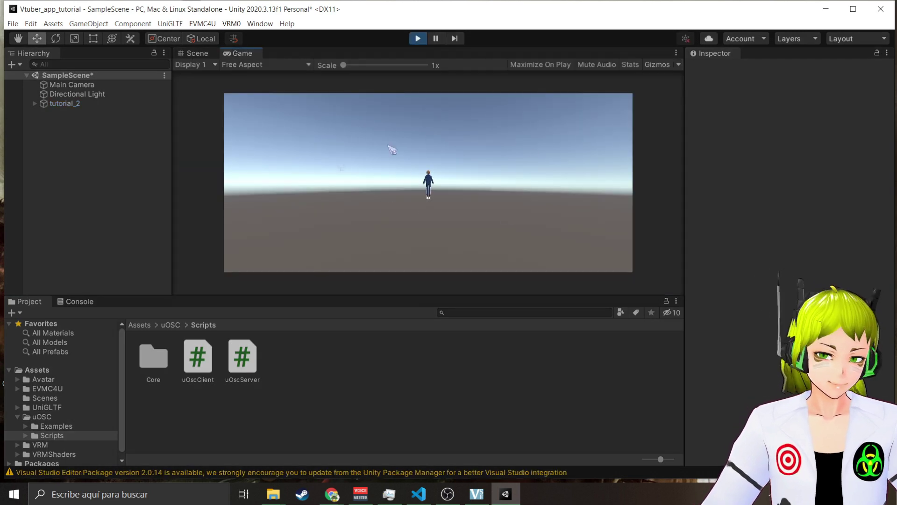
{"action": "left_click", "coordinate": [95, 107]}
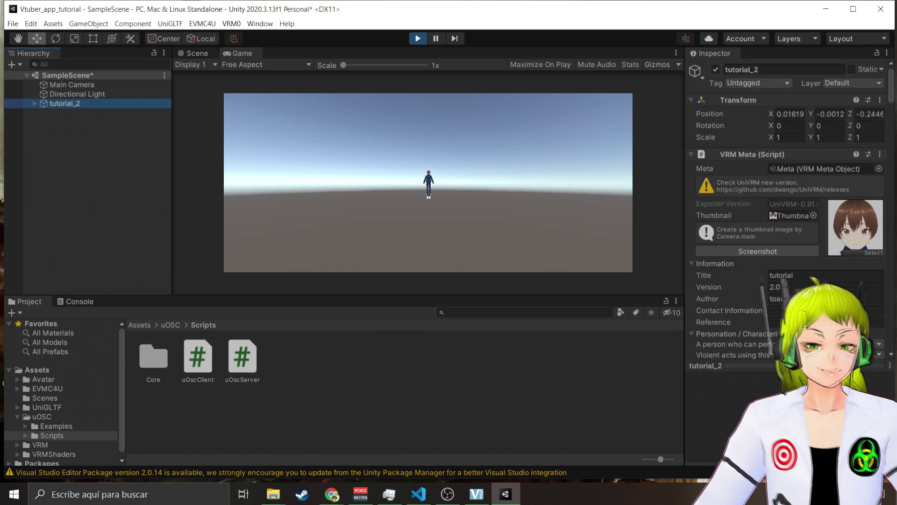
{"action": "left_click", "coordinate": [418, 39]}
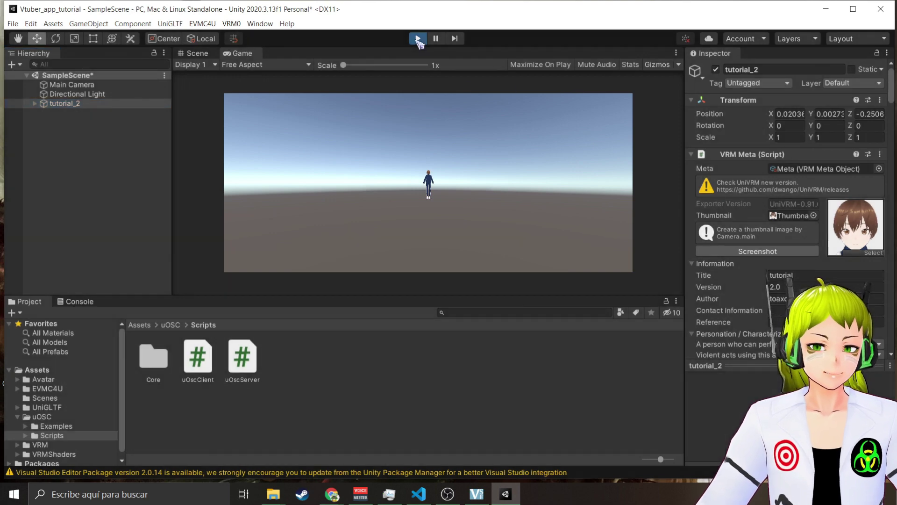
{"action": "right_click_drag", "start_coordinate": [437, 168], "coordinate": [462, 187]}
Step: Move the Main Camera forward to Z 0.89, just in front of the avatar
{"action": "left_click", "coordinate": [451, 186]}
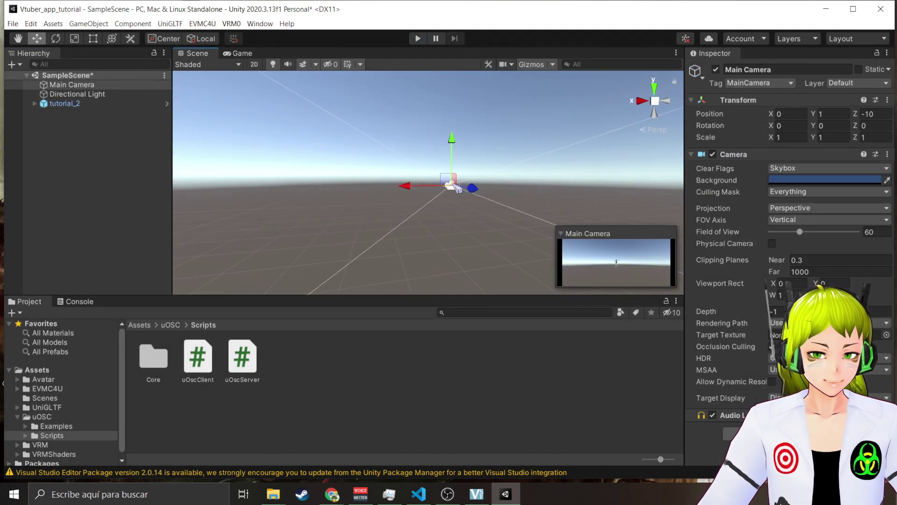
{"action": "left_click_drag", "start_coordinate": [458, 189], "coordinate": [626, 202]}
{"action": "right_click_drag", "start_coordinate": [626, 202], "coordinate": [426, 208]}
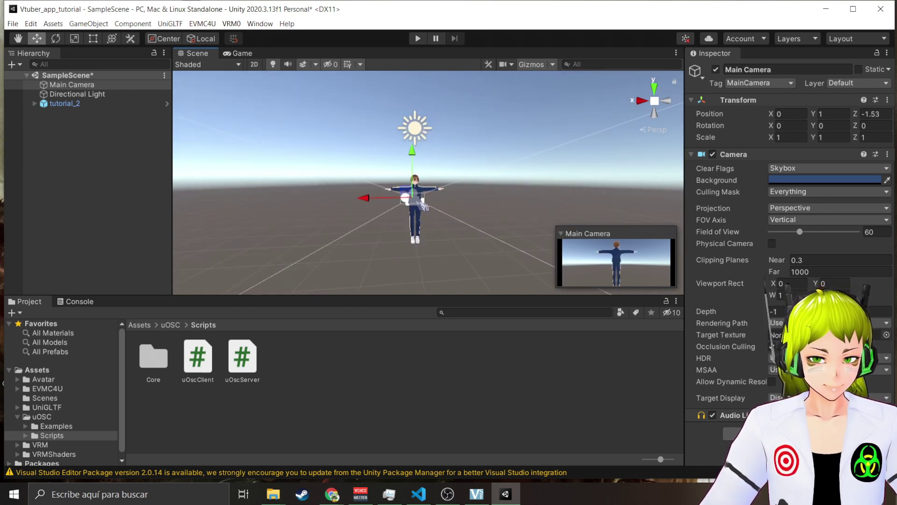
{"action": "left_click", "coordinate": [377, 227]}
{"action": "right_click_drag", "start_coordinate": [377, 226], "coordinate": [438, 212]}
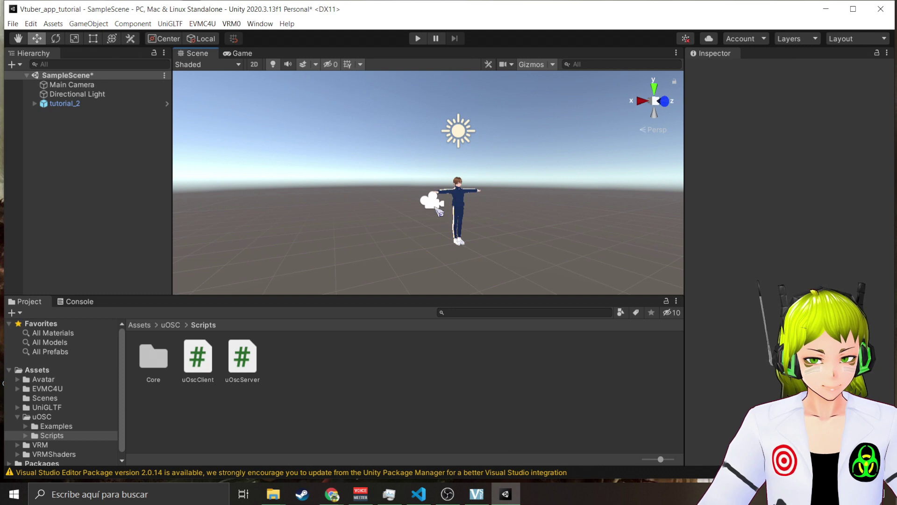
{"action": "left_click", "coordinate": [438, 212]}
{"action": "left_click_drag", "start_coordinate": [465, 213], "coordinate": [484, 199]}
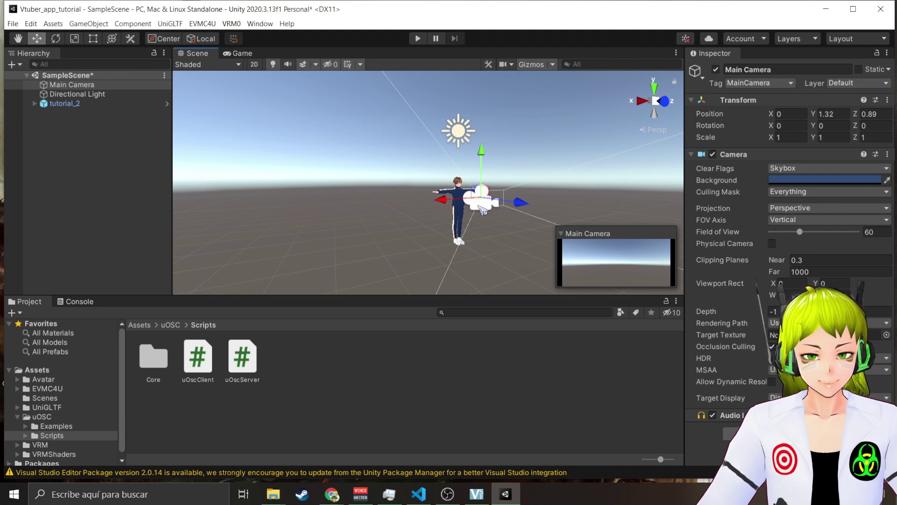
Step: Rotate the Main Camera to about 179.19° on Y so it faces the avatar
{"action": "key", "text": "e"}
{"action": "left_click_drag", "start_coordinate": [471, 204], "coordinate": [137, 166]}
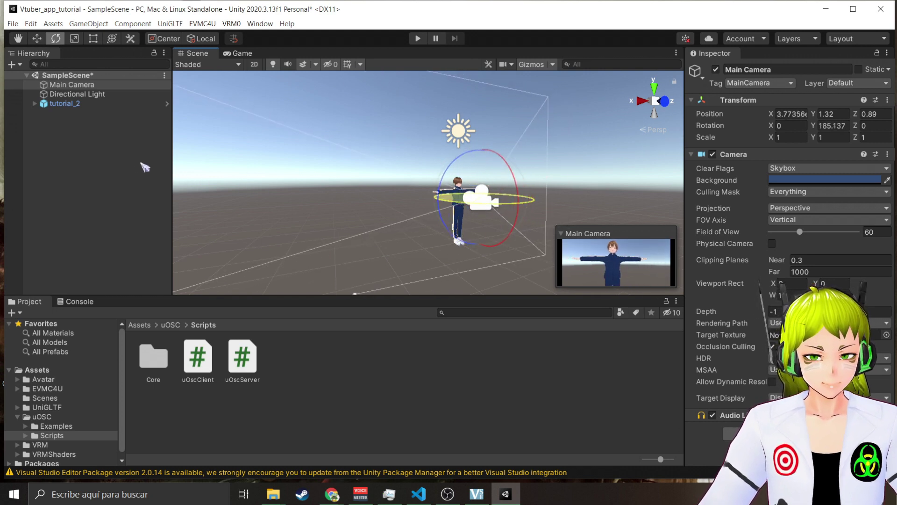
{"action": "left_click_drag", "start_coordinate": [145, 167], "coordinate": [157, 171]}
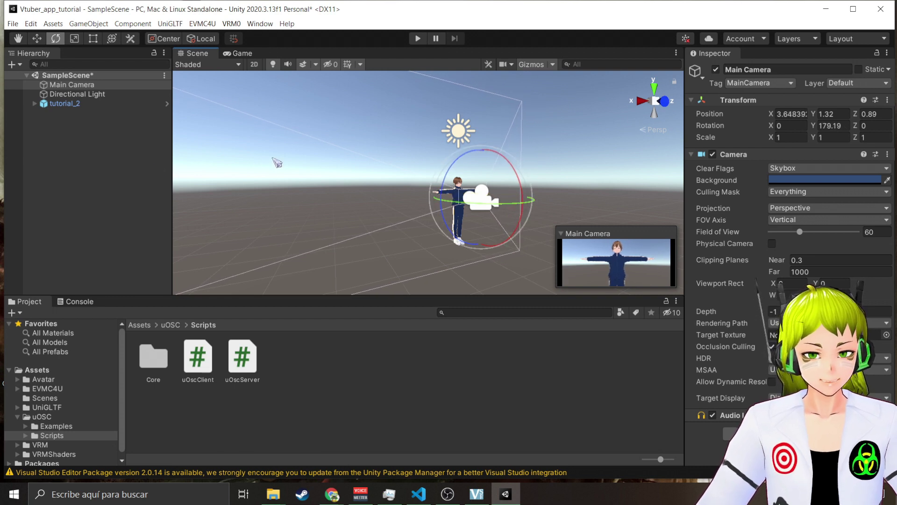
Step: Raise the camera to Y 1.48 and start Play mode to check the framing
{"action": "key", "text": "r"}
{"action": "key", "text": "t"}
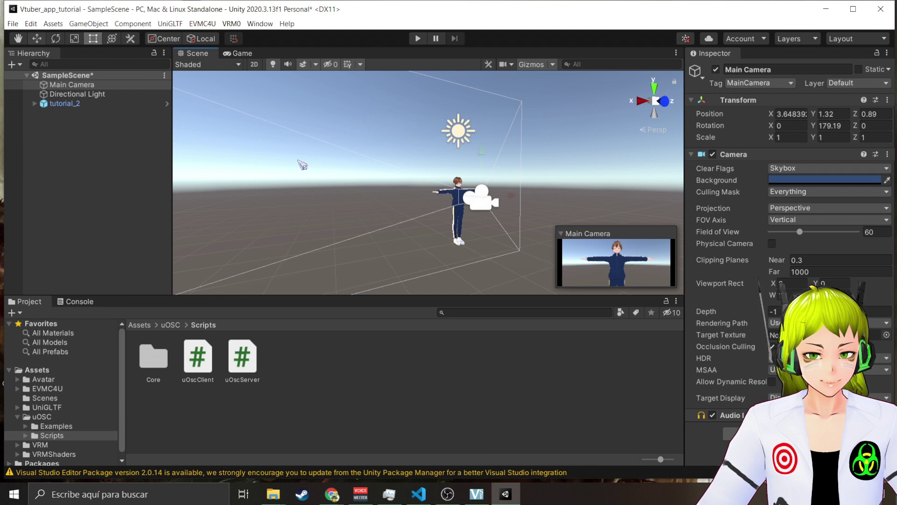
{"action": "key", "text": "w"}
{"action": "left_click_drag", "start_coordinate": [481, 156], "coordinate": [483, 147]}
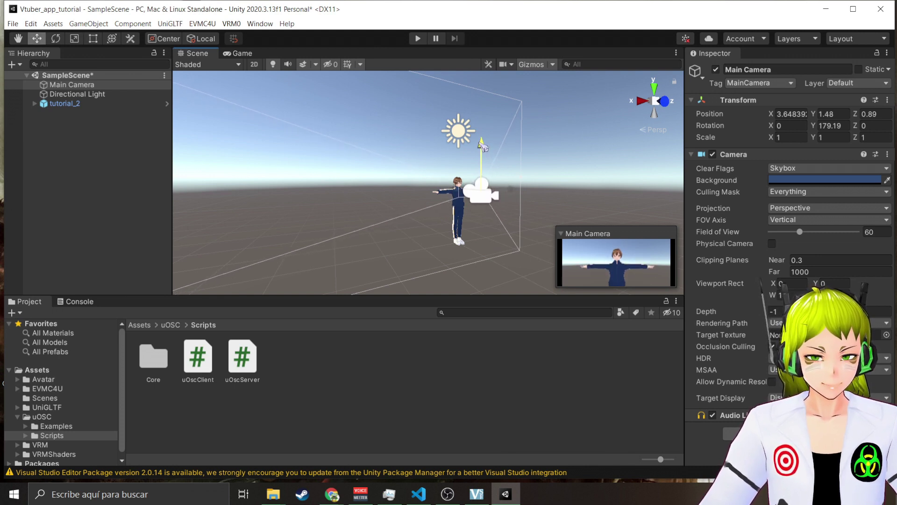
{"action": "left_click", "coordinate": [417, 38]}
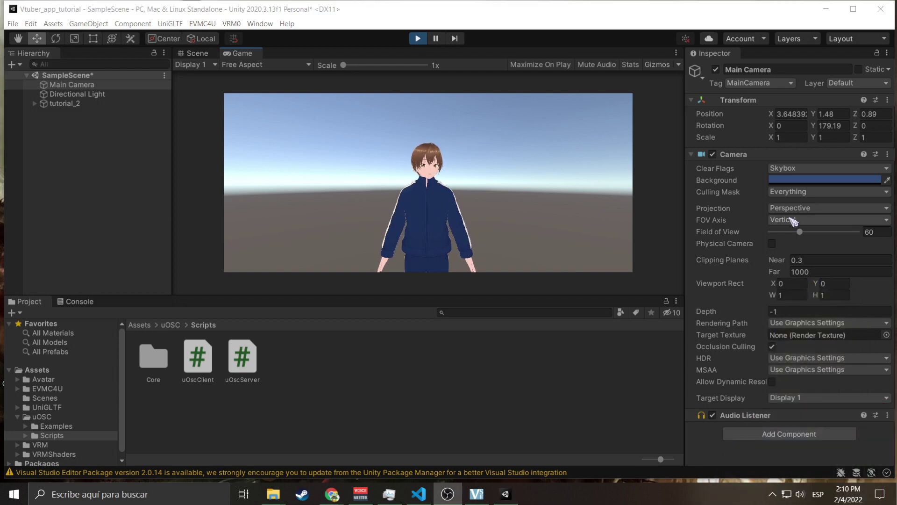
Step: Return to the editor during the test run and select tutorial_2 in the Hierarchy
{"action": "left_click", "coordinate": [714, 172]}
{"action": "left_click", "coordinate": [64, 103]}
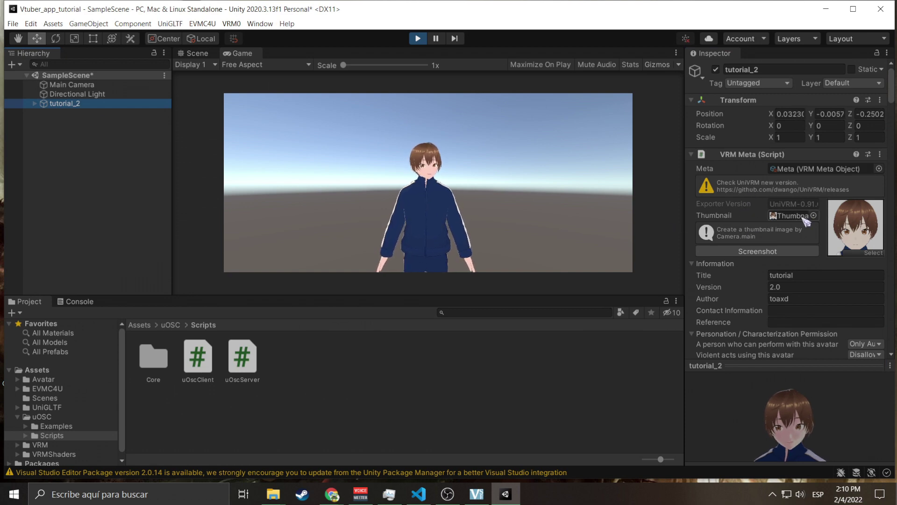
Step: Confirm tutorial_2's uOsc Server port reads 39541, then stop Play mode
{"action": "scroll", "coordinate": [761, 219], "scroll_direction": "down", "scroll_amount": 5}
{"action": "scroll", "coordinate": [749, 206], "scroll_direction": "down", "scroll_amount": 20}
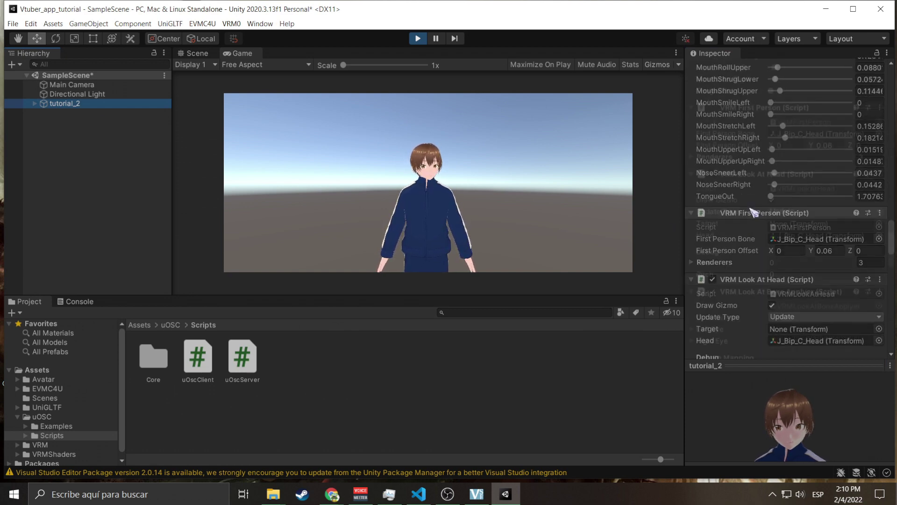
{"action": "scroll", "coordinate": [746, 202], "scroll_direction": "up", "scroll_amount": 5}
{"action": "scroll", "coordinate": [748, 202], "scroll_direction": "down", "scroll_amount": 5}
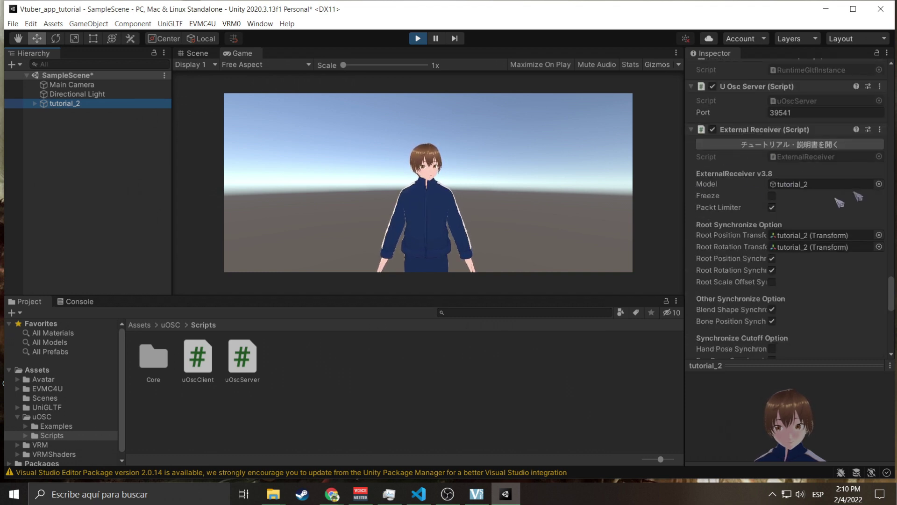
{"action": "scroll", "coordinate": [827, 198], "scroll_direction": "down", "scroll_amount": 8}
{"action": "scroll", "coordinate": [795, 212], "scroll_direction": "up", "scroll_amount": 8}
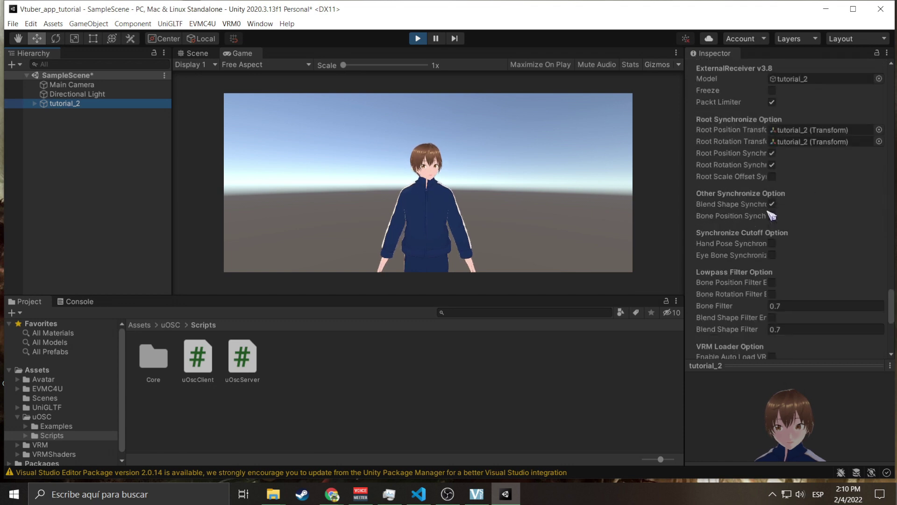
{"action": "scroll", "coordinate": [771, 211], "scroll_direction": "up", "scroll_amount": 4}
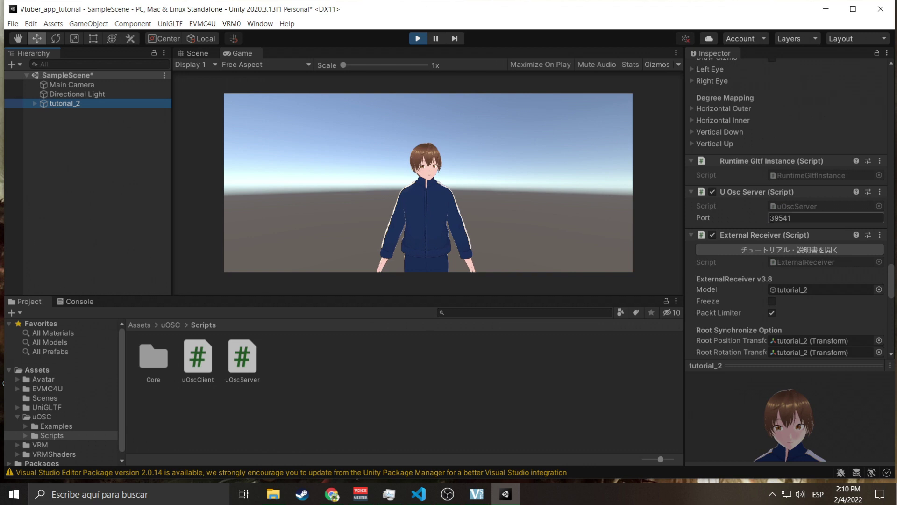
{"action": "left_click", "coordinate": [794, 218]}
{"action": "left_click", "coordinate": [805, 216]}
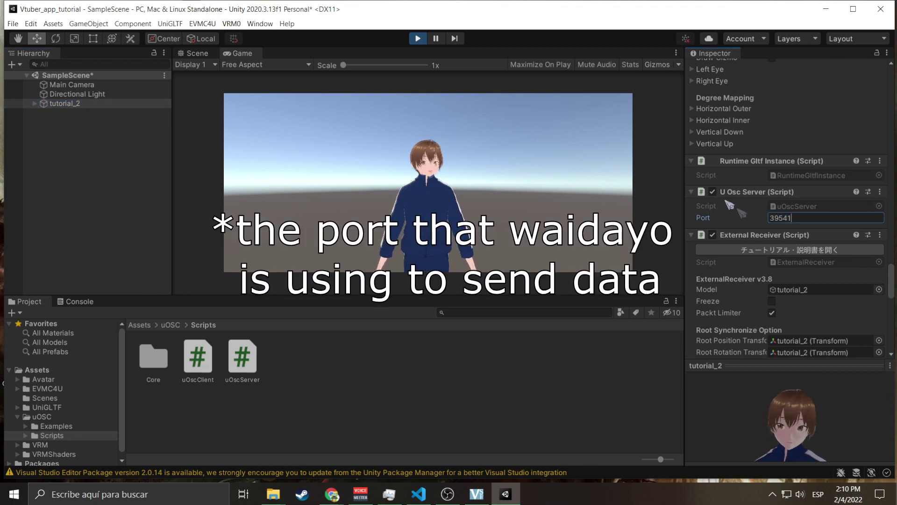
{"action": "left_click", "coordinate": [419, 38]}
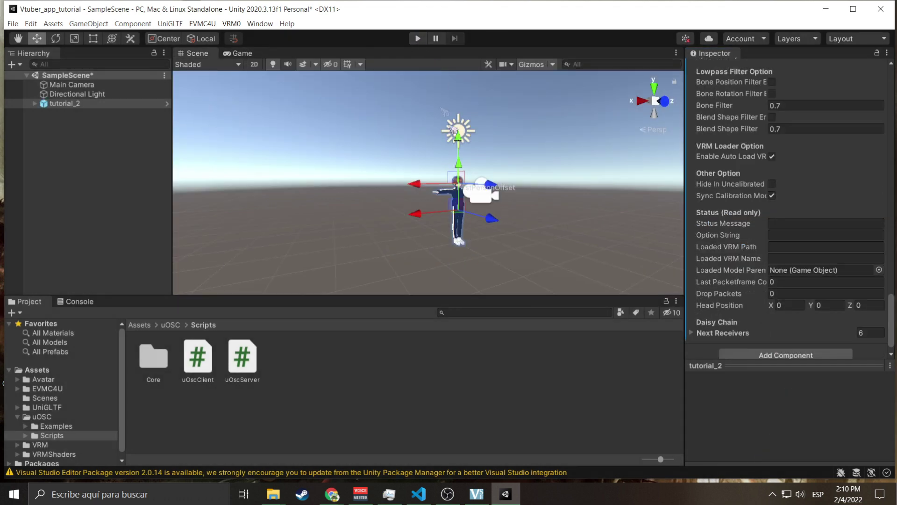
Step: Attach the uOscClient script from Assets/uOSC/Scripts to tutorial_2
{"action": "scroll", "coordinate": [744, 211], "scroll_direction": "down", "scroll_amount": 1}
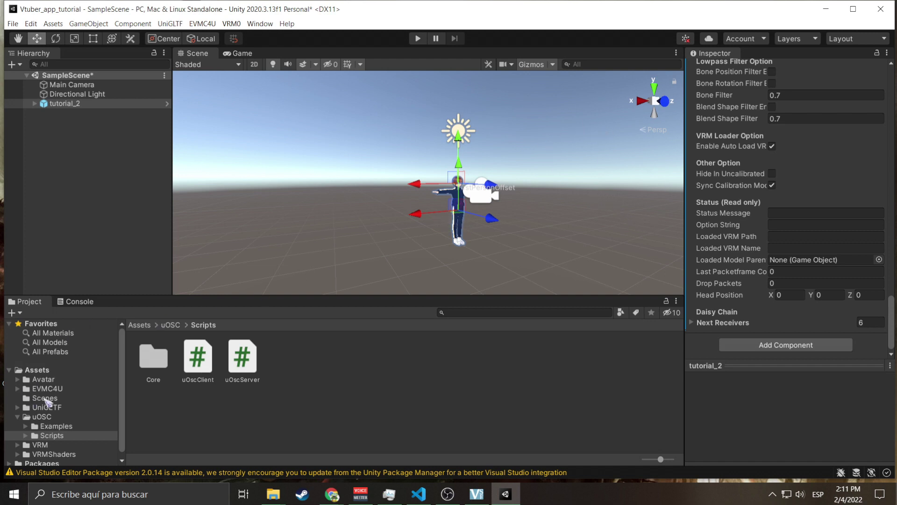
{"action": "scroll", "coordinate": [47, 402], "scroll_direction": "down", "scroll_amount": 1}
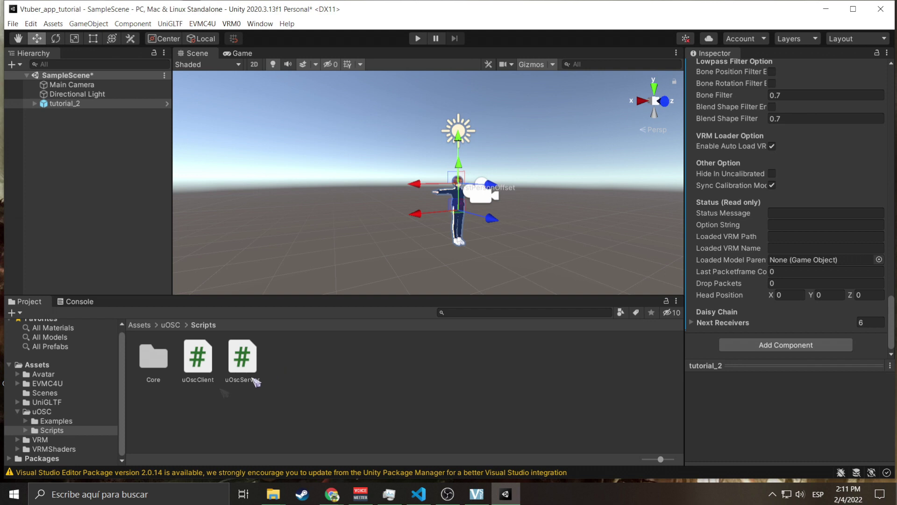
{"action": "left_click", "coordinate": [205, 362]}
{"action": "left_click_drag", "start_coordinate": [204, 363], "coordinate": [65, 102]}
{"action": "scroll", "coordinate": [743, 268], "scroll_direction": "down", "scroll_amount": 10}
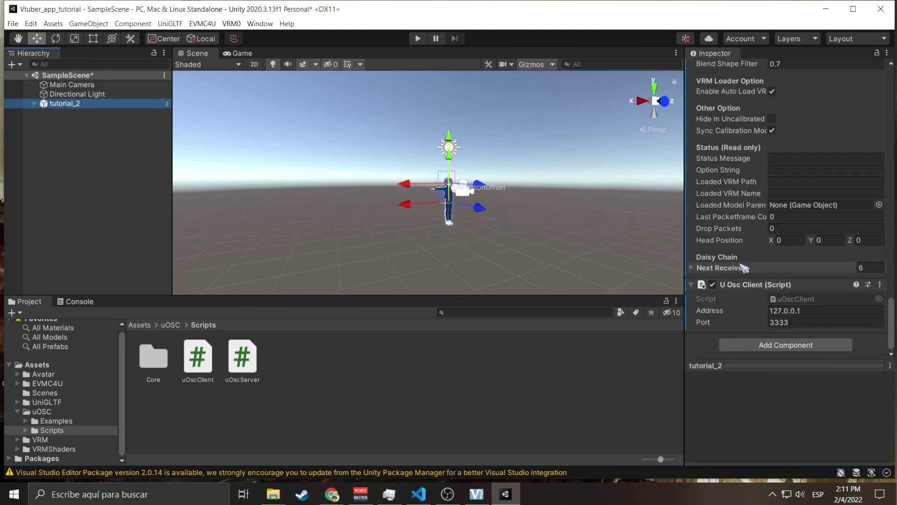
{"action": "key", "text": "f"}
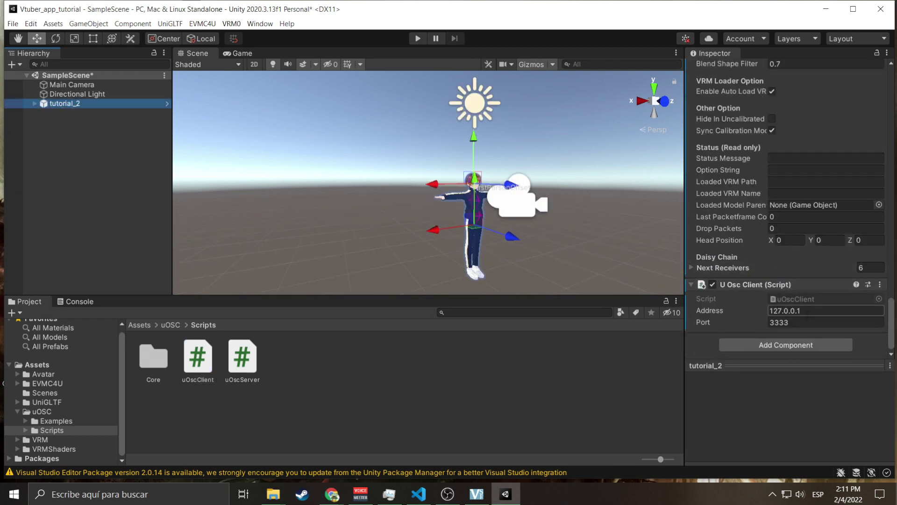
Step: Change the uOsc Client port from 3333 to 39580, sending to 127.0.0.1
{"action": "left_click", "coordinate": [796, 321]}
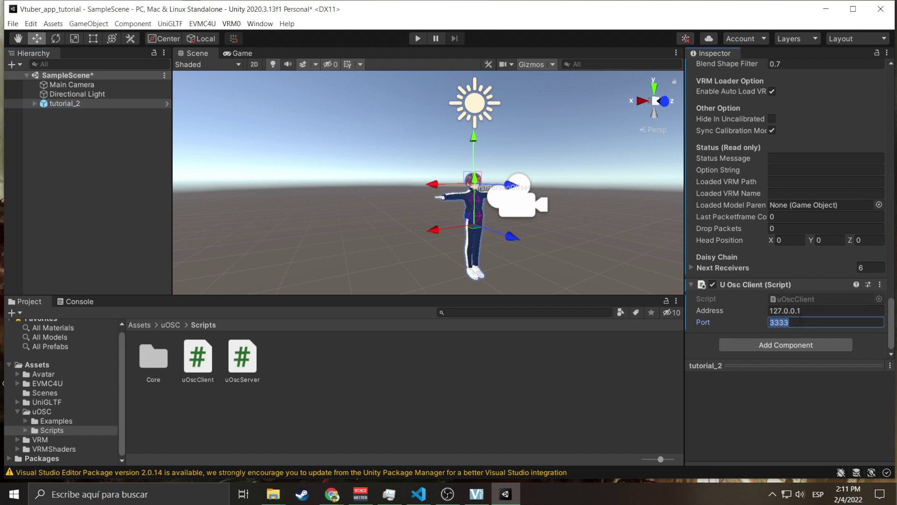
{"action": "key", "text": "BackSpace"}
{"action": "left_click", "coordinate": [807, 322]}
{"action": "left_click", "coordinate": [807, 322]}
{"action": "left_click", "coordinate": [722, 390]}
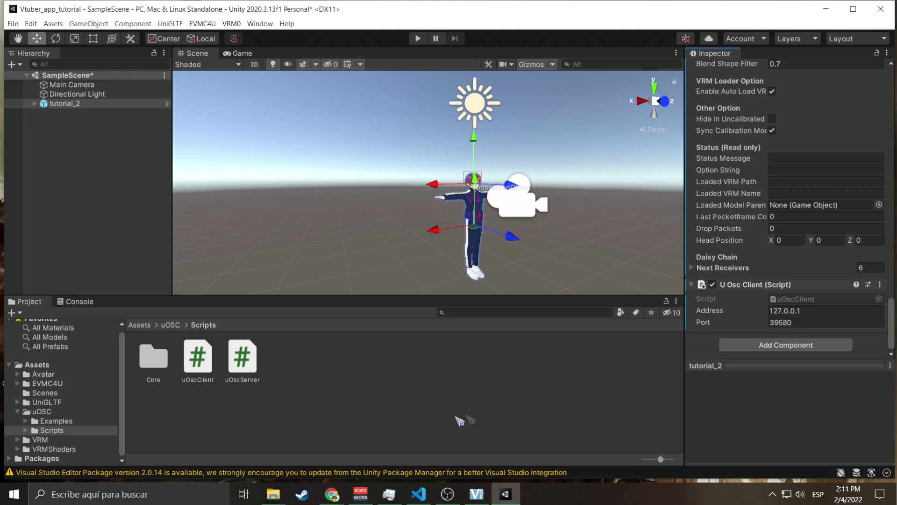
{"action": "key", "text": "alt+Tab"}
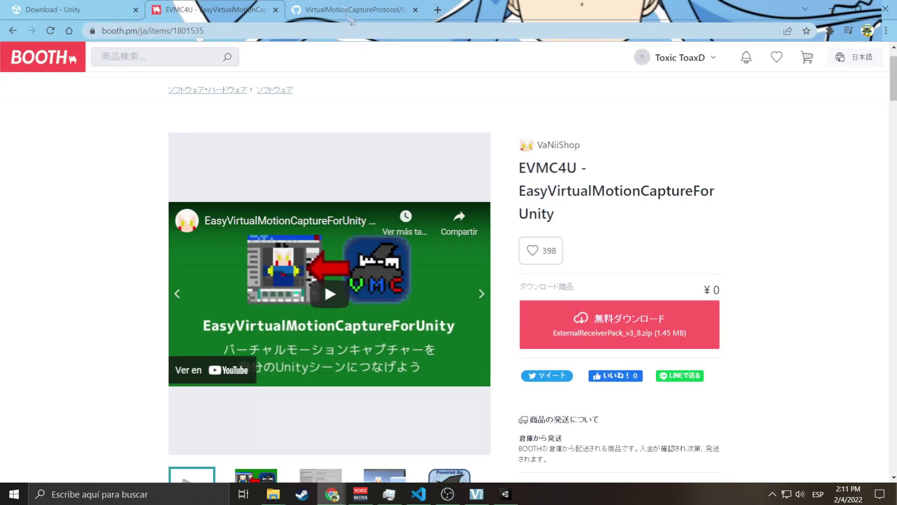
Step: Open SampleBonesSendBundle.cs from the VirtualMotionCaptureProtocol sample folder and copy its raw code
{"action": "left_click", "coordinate": [331, 12]}
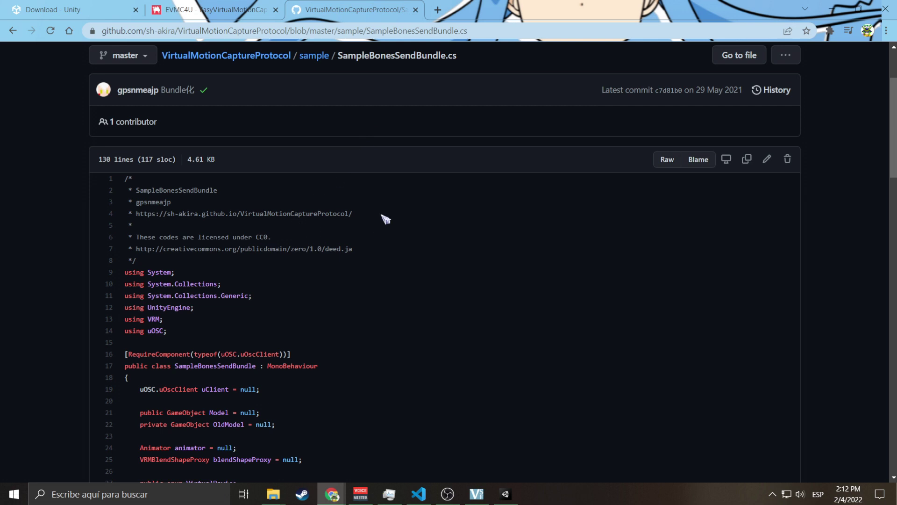
{"action": "left_click", "coordinate": [13, 31]}
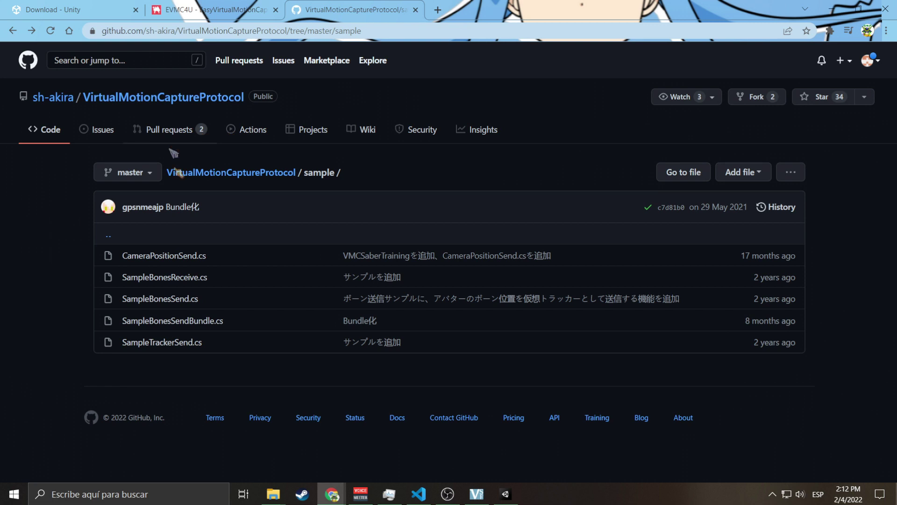
{"action": "left_click", "coordinate": [207, 322]}
{"action": "scroll", "coordinate": [366, 296], "scroll_direction": "down", "scroll_amount": 5}
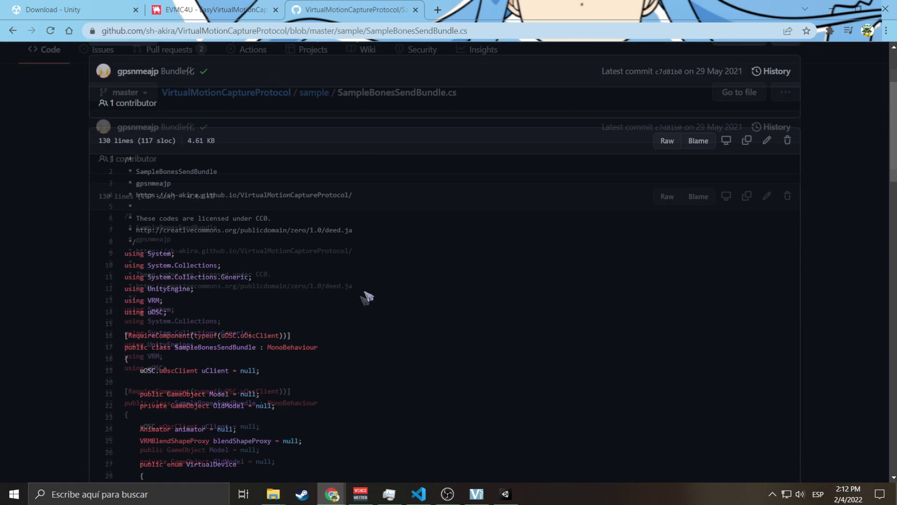
{"action": "scroll", "coordinate": [504, 252], "scroll_direction": "up", "scroll_amount": 1}
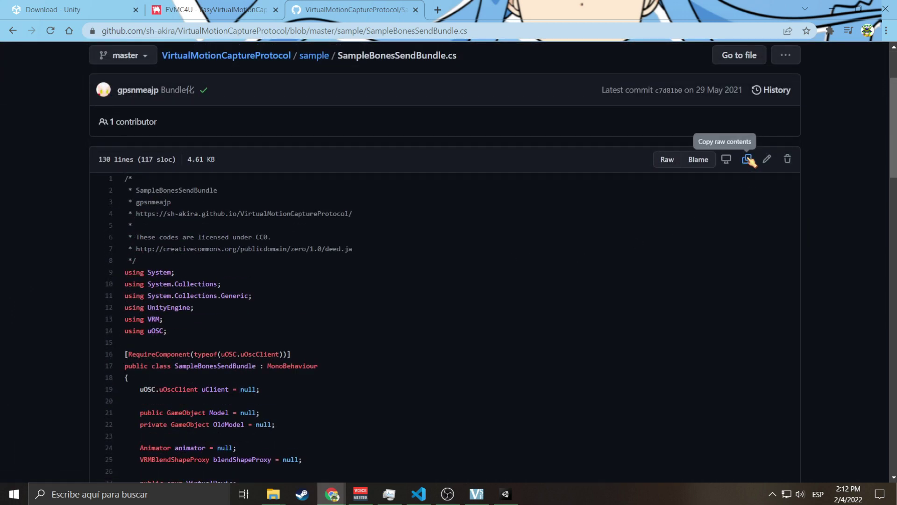
{"action": "left_click", "coordinate": [747, 160]}
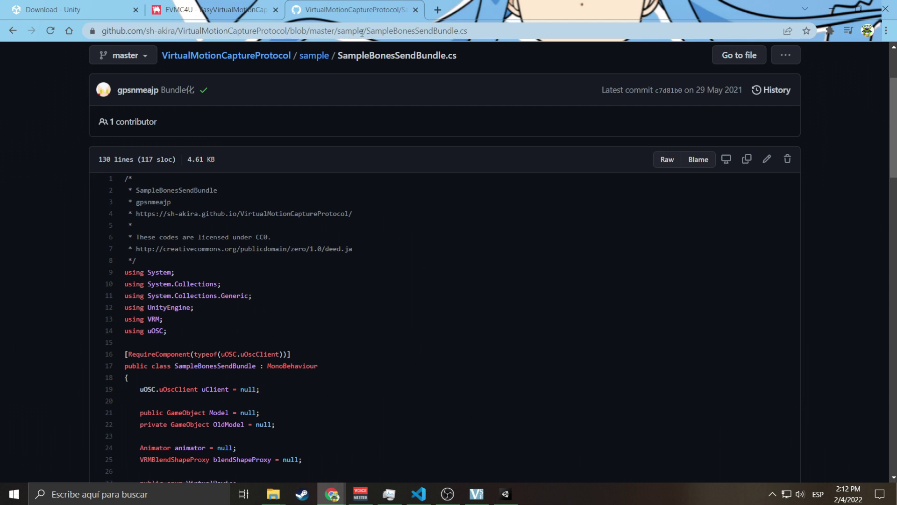
Step: Create a C# script named SampleBonesSendBundle in Assets/EVMC4U and open it in Visual Studio
{"action": "left_click", "coordinate": [831, 9]}
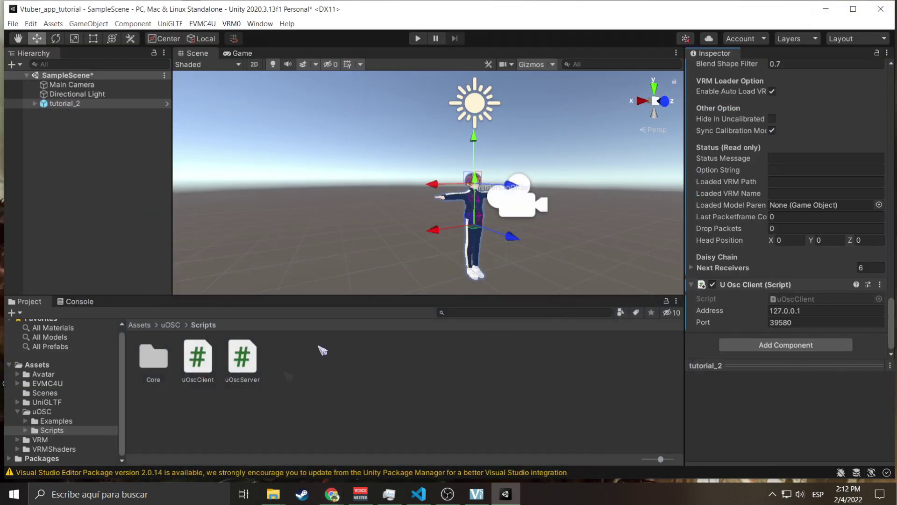
{"action": "left_click", "coordinate": [54, 384]}
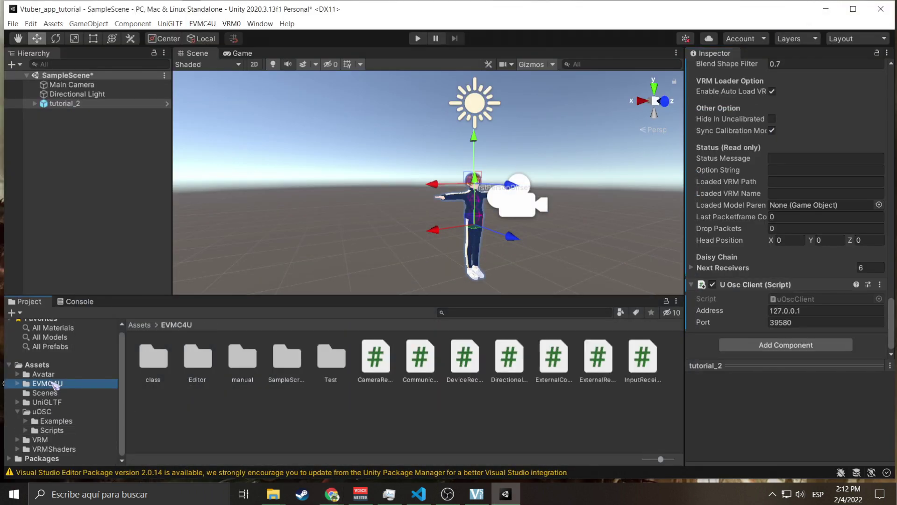
{"action": "right_click", "coordinate": [361, 399]}
{"action": "mouse_move", "coordinate": [401, 103]}
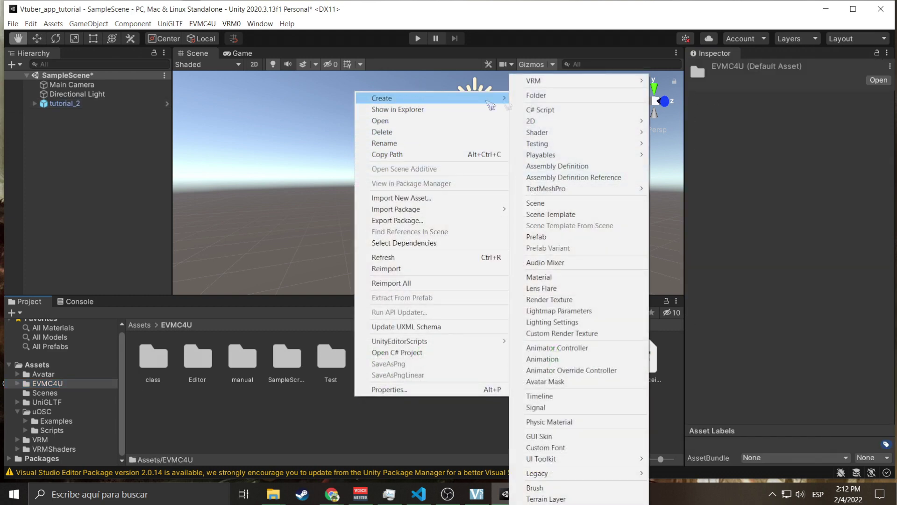
{"action": "left_click", "coordinate": [568, 111]}
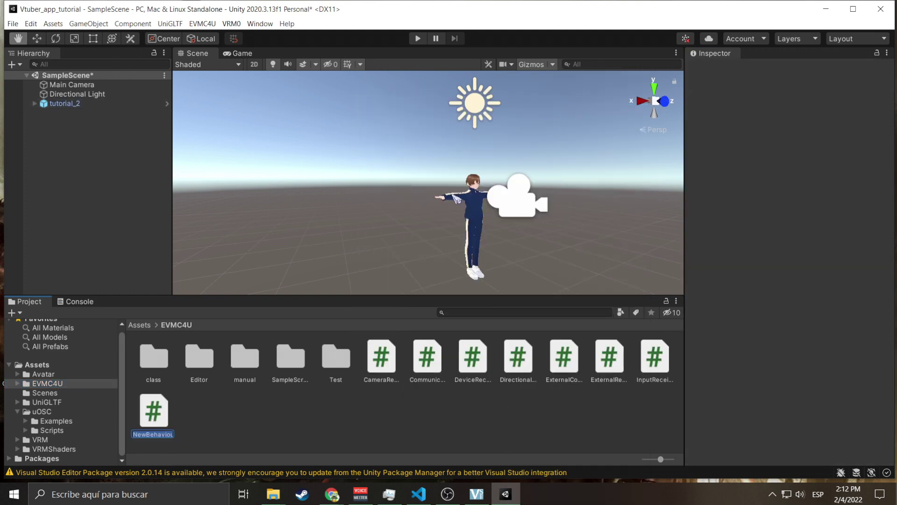
{"action": "key", "text": "BackSpace"}
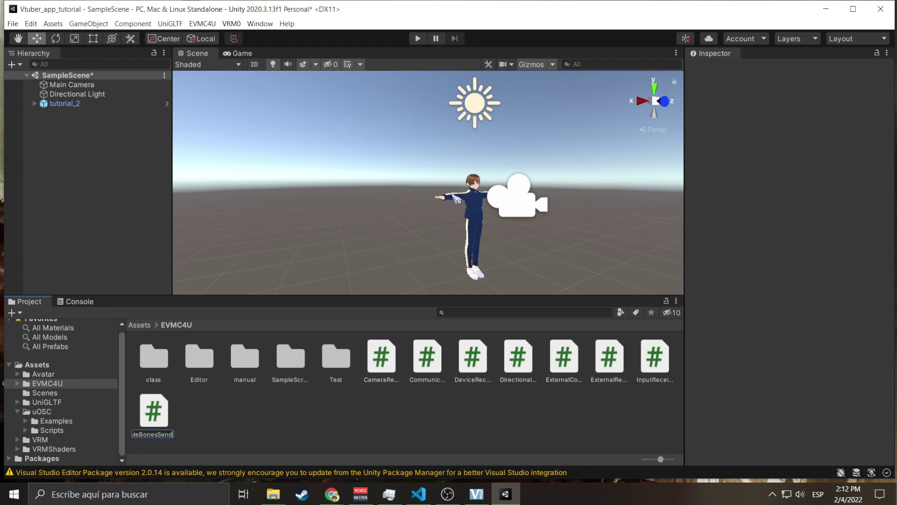
{"action": "type", "text": "dle"}
{"action": "key", "text": "Return"}
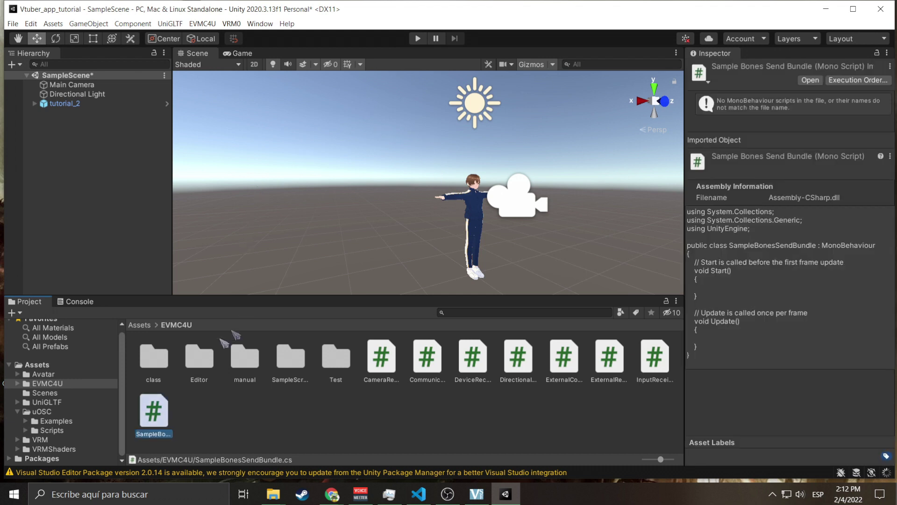
{"action": "right_click", "coordinate": [167, 412]}
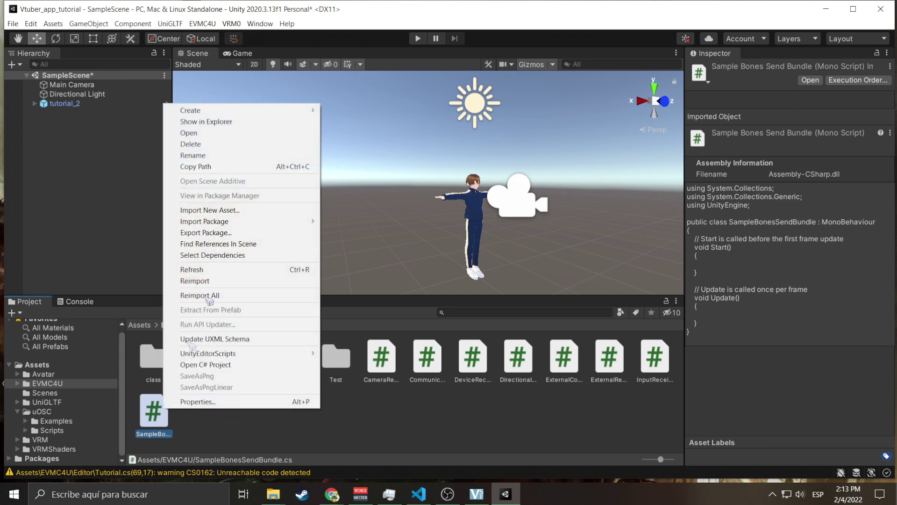
{"action": "left_click", "coordinate": [253, 135]}
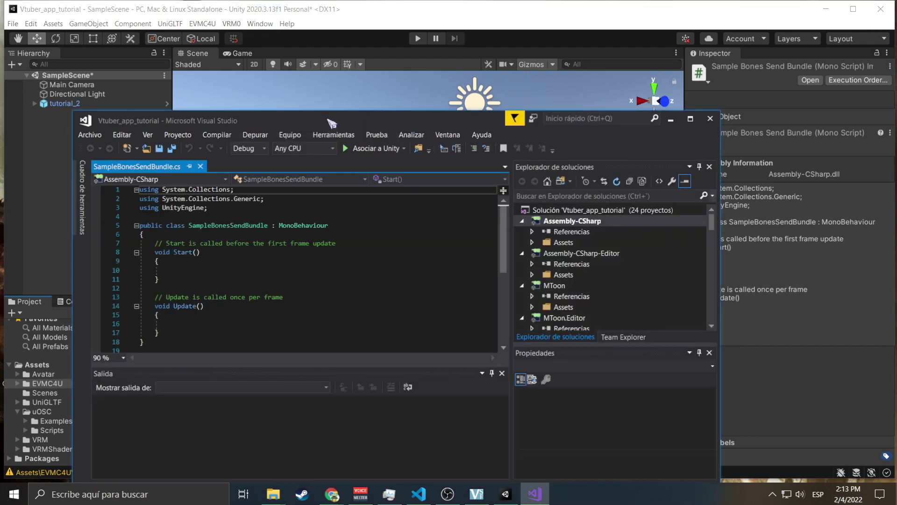
Step: Replace the entire template code with the pasted SampleBonesSendBundle sample
{"action": "left_click_drag", "start_coordinate": [331, 123], "coordinate": [116, 2]}
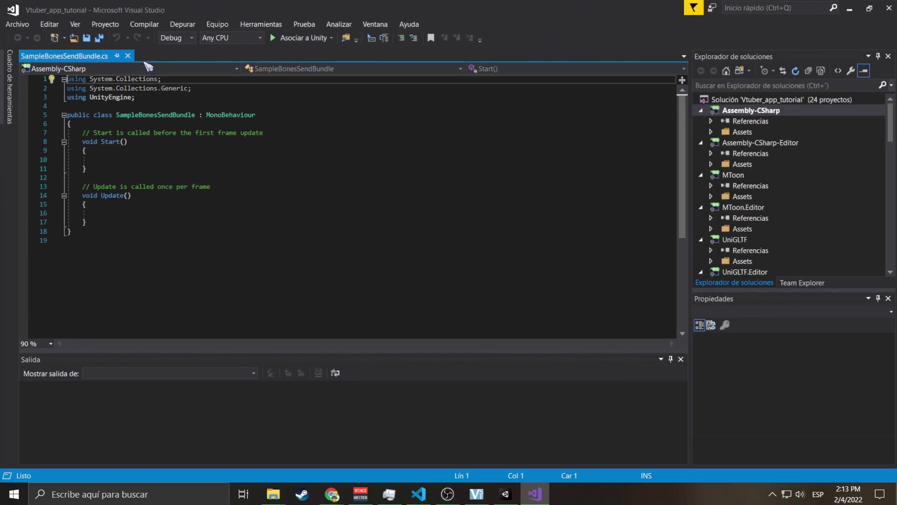
{"action": "left_click_drag", "start_coordinate": [132, 233], "coordinate": [66, 115]}
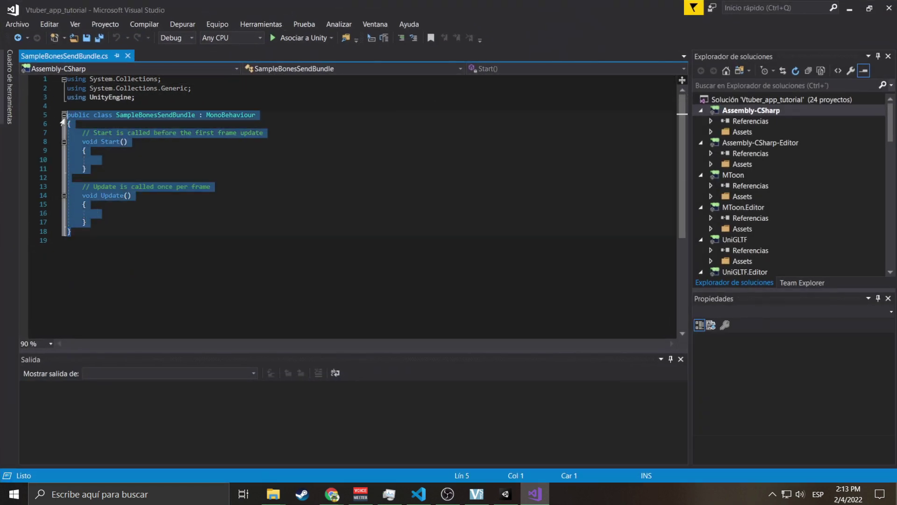
{"action": "key", "text": "ctrl+v"}
{"action": "key", "text": "ctrl+z"}
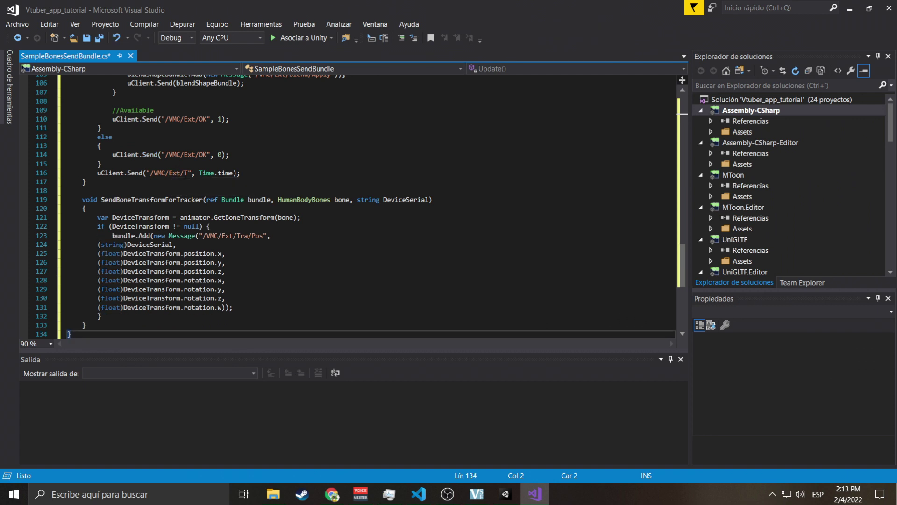
{"action": "key", "text": "ctrl+z"}
{"action": "scroll", "coordinate": [185, 175], "scroll_direction": "up", "scroll_amount": 2}
{"action": "left_click", "coordinate": [292, 145]}
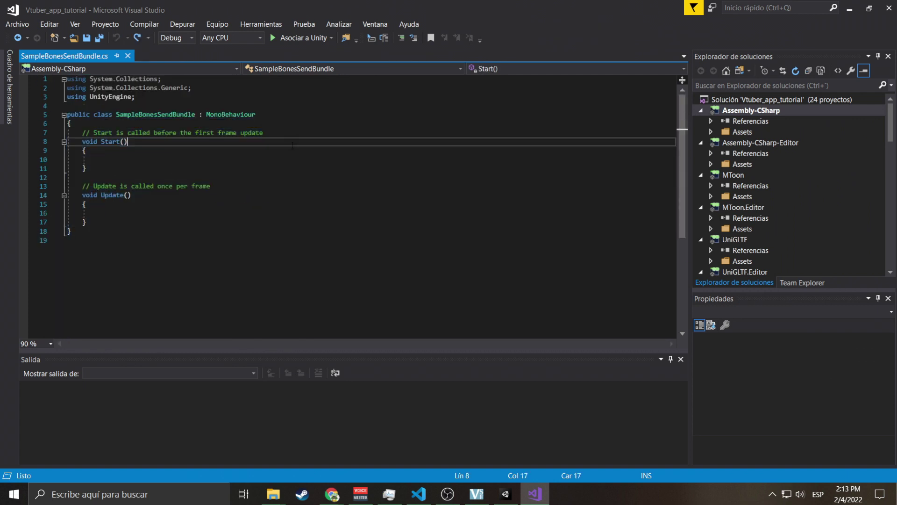
{"action": "key", "text": "ctrl+a"}
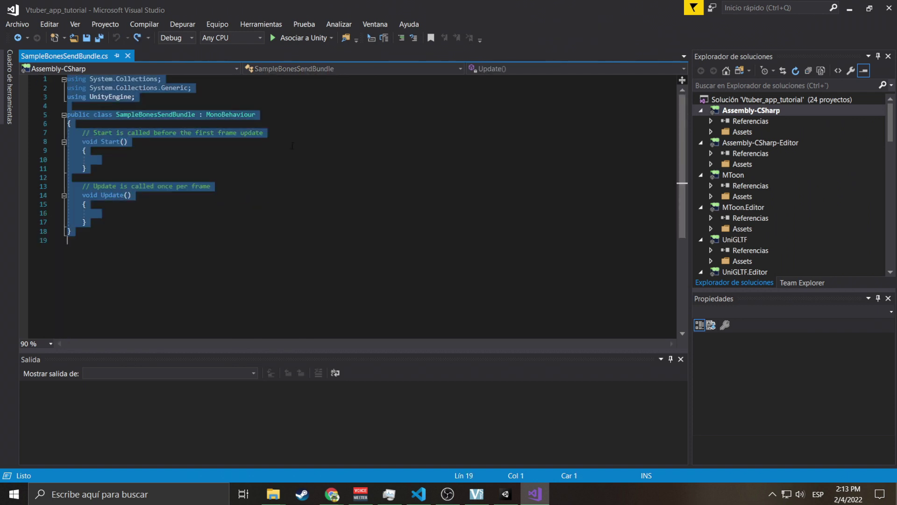
{"action": "key", "text": "Delete"}
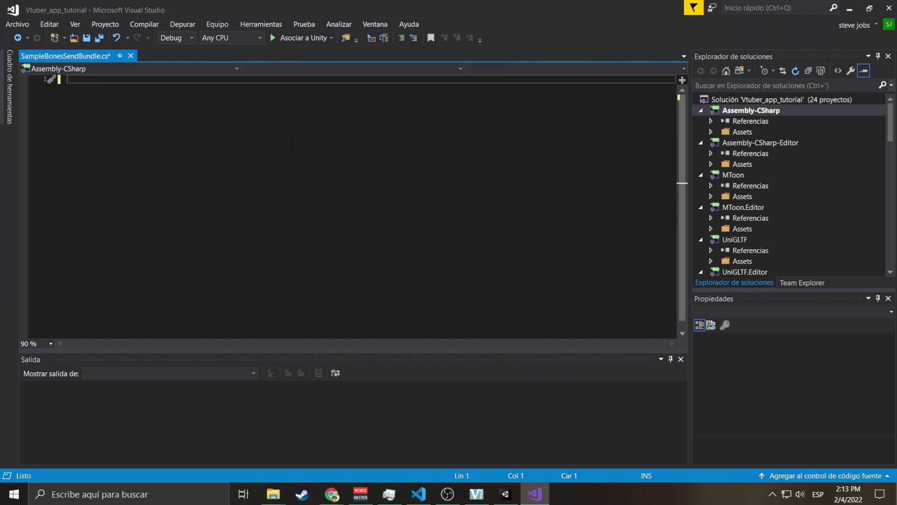
{"action": "key", "text": "ctrl+v"}
{"action": "scroll", "coordinate": [327, 205], "scroll_direction": "up", "scroll_amount": 20}
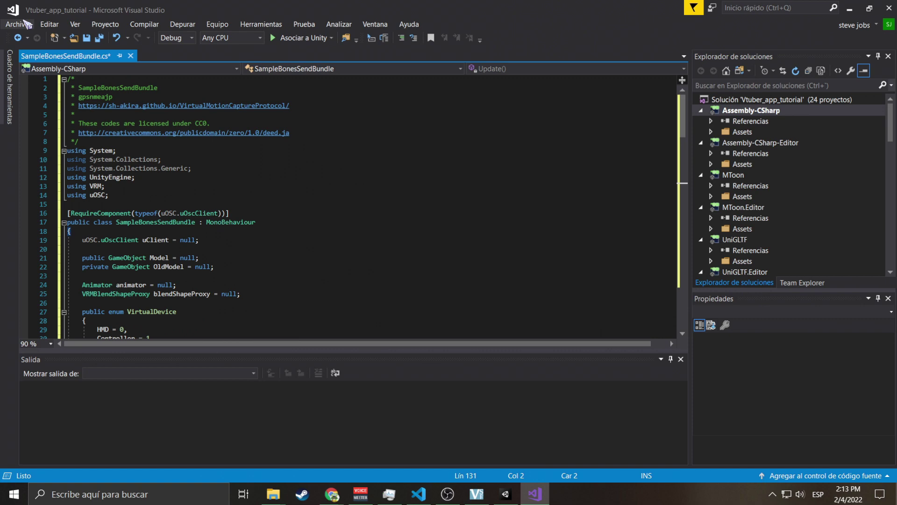
Step: Save all files, declining the Unicode re-save prompt, and close Visual Studio
{"action": "left_click", "coordinate": [17, 25]}
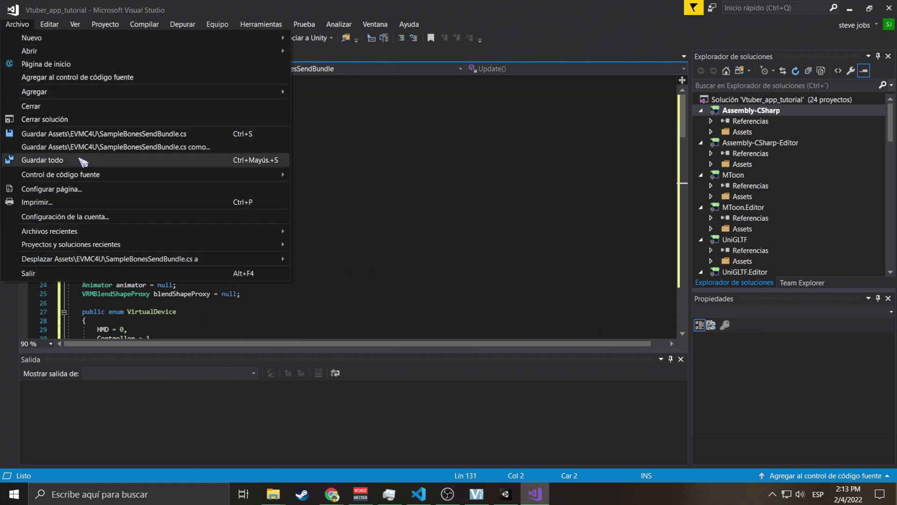
{"action": "left_click", "coordinate": [83, 161]}
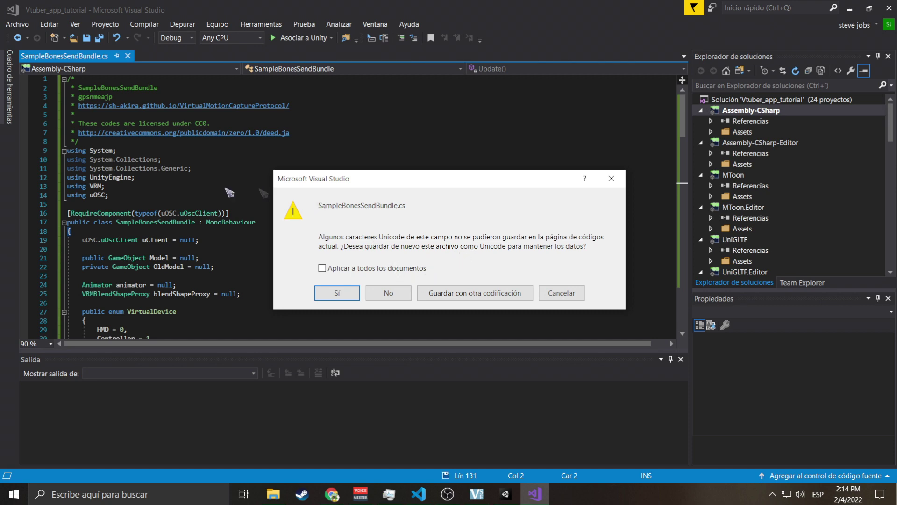
{"action": "left_click", "coordinate": [611, 178]}
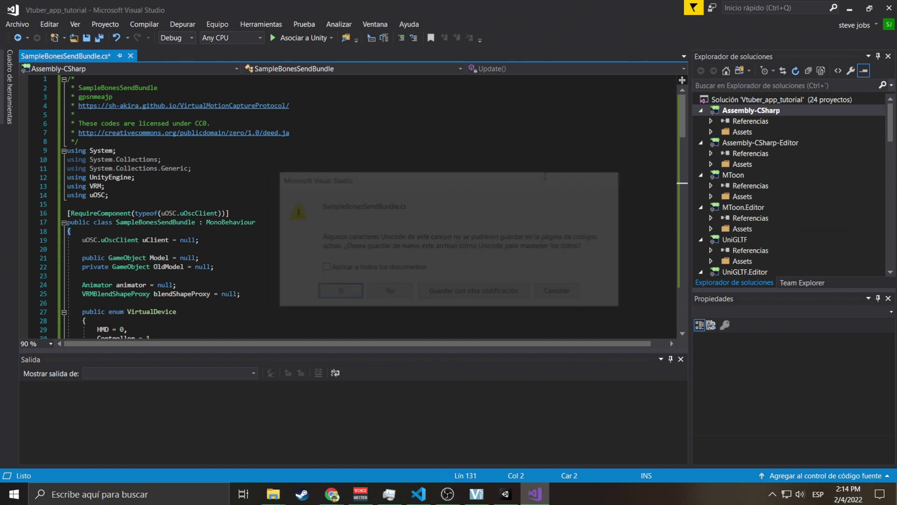
{"action": "scroll", "coordinate": [211, 198], "scroll_direction": "down", "scroll_amount": 8}
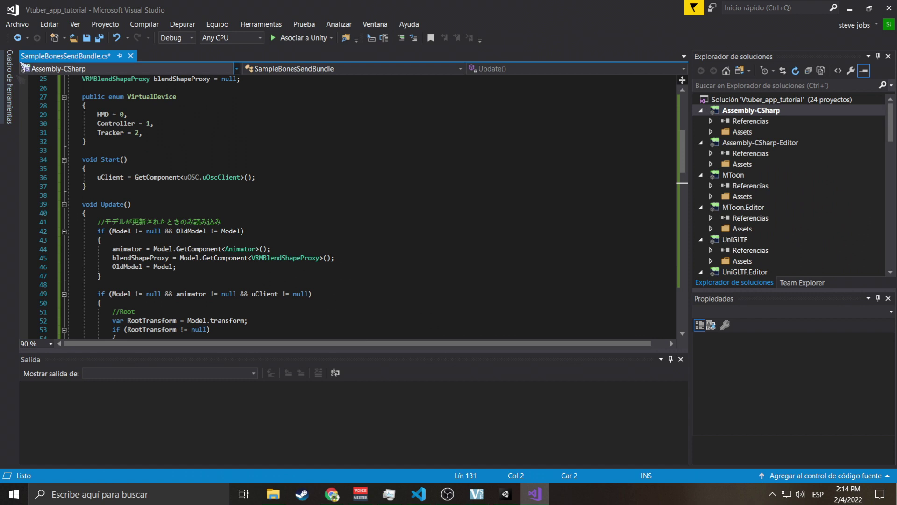
{"action": "left_click", "coordinate": [18, 24]}
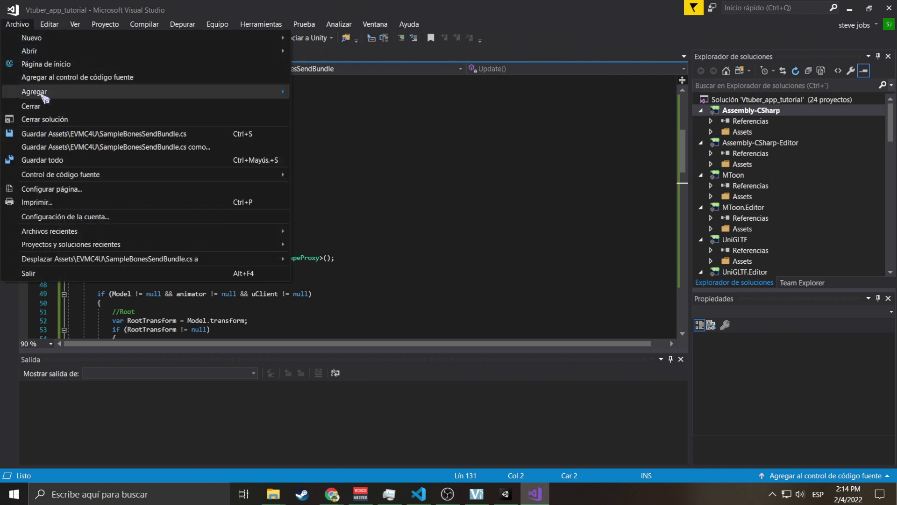
{"action": "left_click", "coordinate": [44, 159]}
{"action": "left_click", "coordinate": [392, 293]}
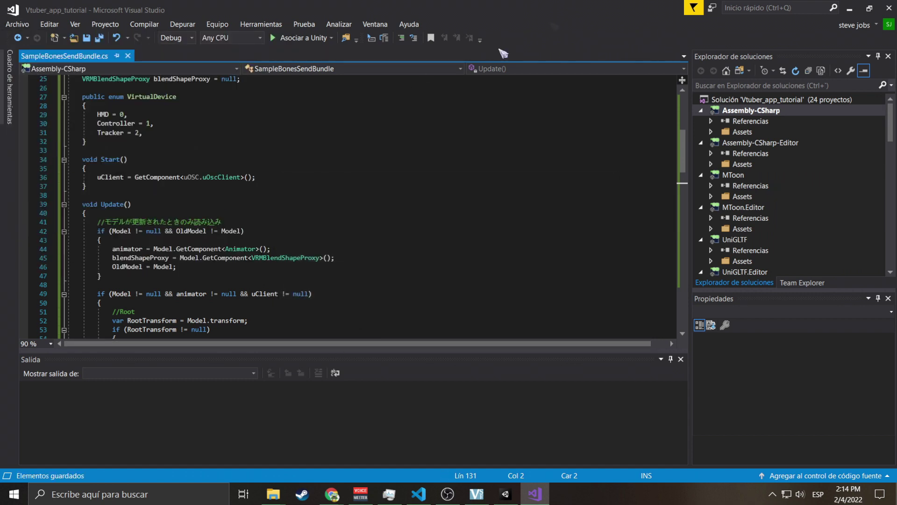
{"action": "left_click", "coordinate": [889, 8]}
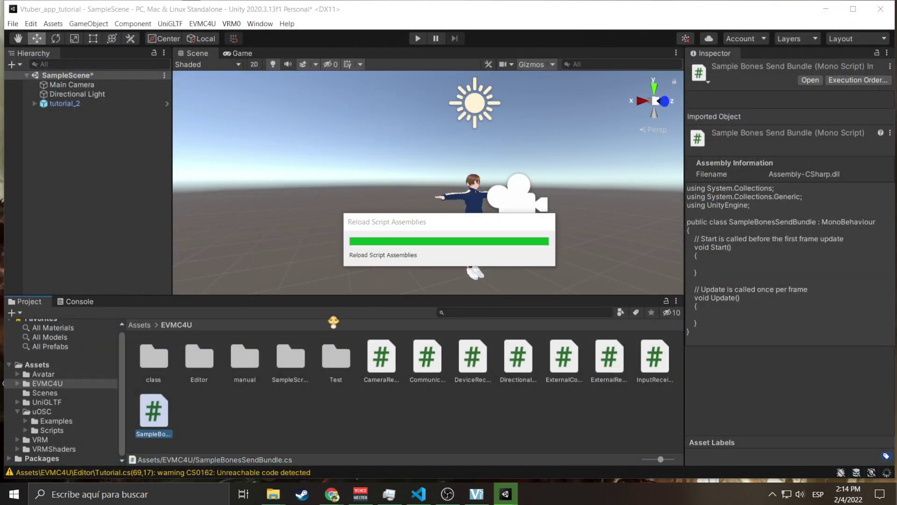
Step: Set the Sample Bones Send Bundle component's Model on tutorial_2 to tutorial_2 itself
{"action": "scroll", "coordinate": [813, 310], "scroll_direction": "down", "scroll_amount": 15}
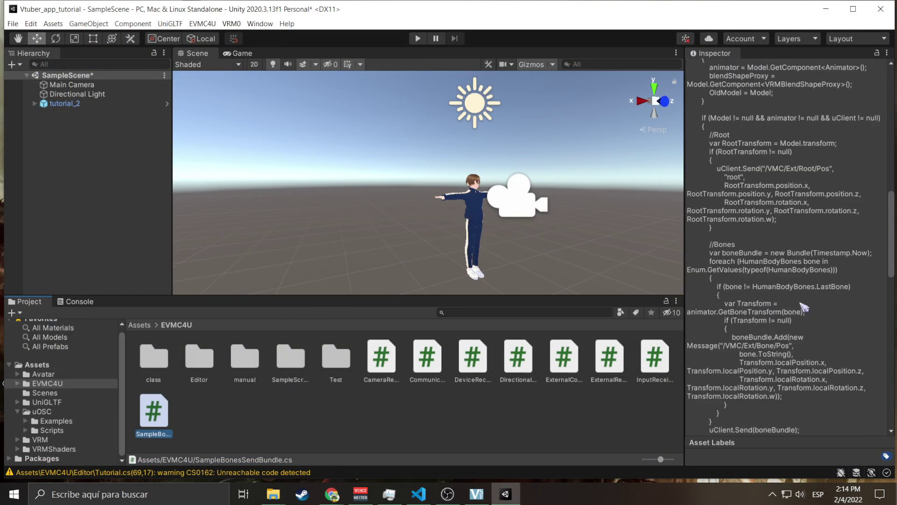
{"action": "scroll", "coordinate": [794, 280], "scroll_direction": "up", "scroll_amount": 12}
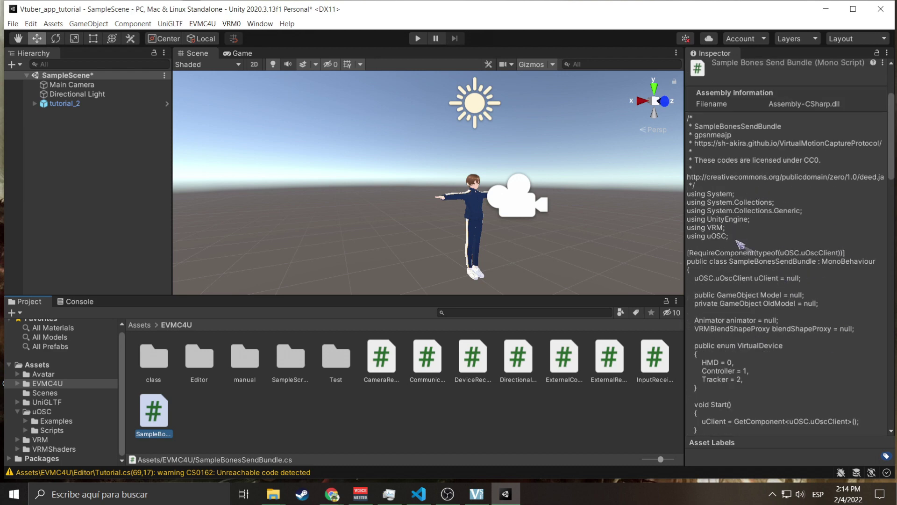
{"action": "scroll", "coordinate": [750, 239], "scroll_direction": "up", "scroll_amount": 4}
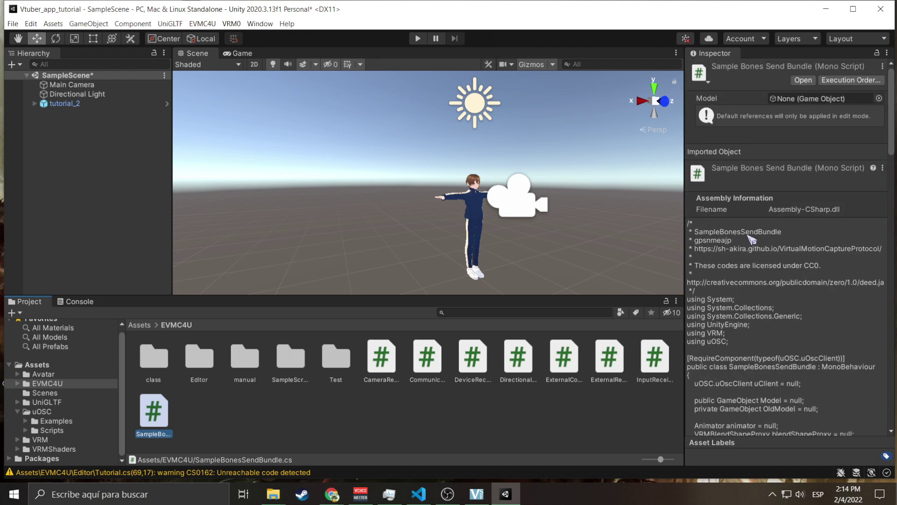
{"action": "left_click", "coordinate": [77, 104]}
{"action": "scroll", "coordinate": [741, 254], "scroll_direction": "down", "scroll_amount": 15}
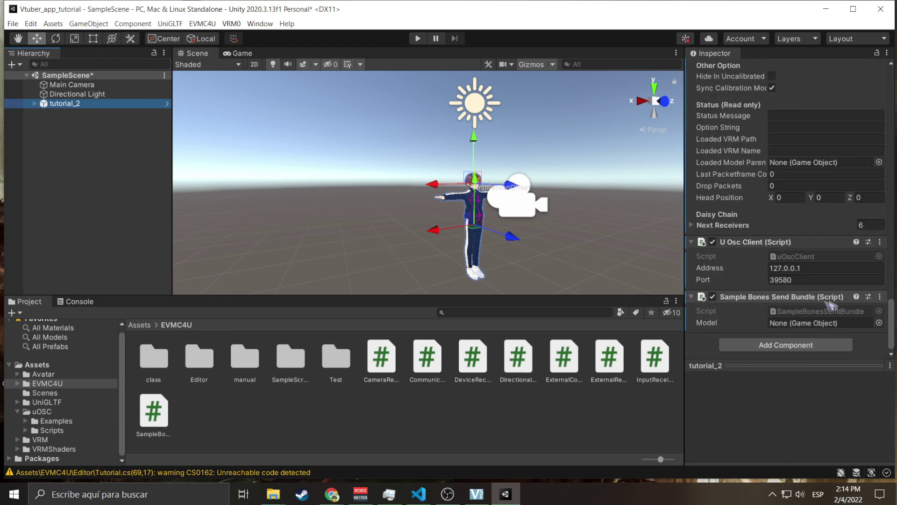
{"action": "left_click", "coordinate": [879, 323]}
{"action": "scroll", "coordinate": [860, 323], "scroll_direction": "down", "scroll_amount": 20}
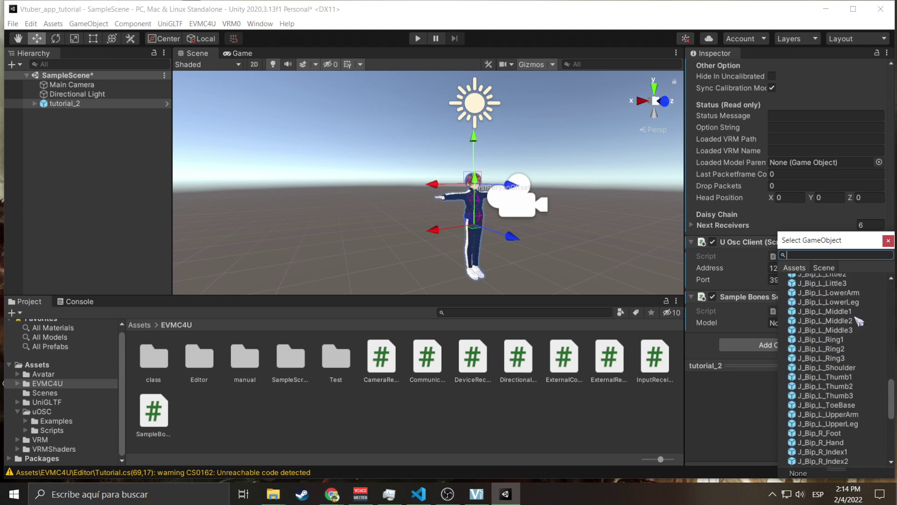
{"action": "left_click", "coordinate": [834, 463]}
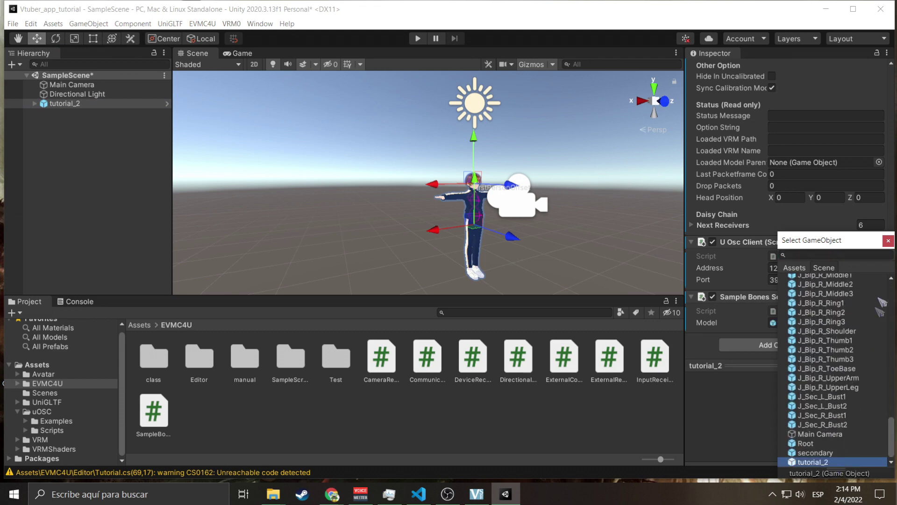
{"action": "left_click", "coordinate": [888, 240]}
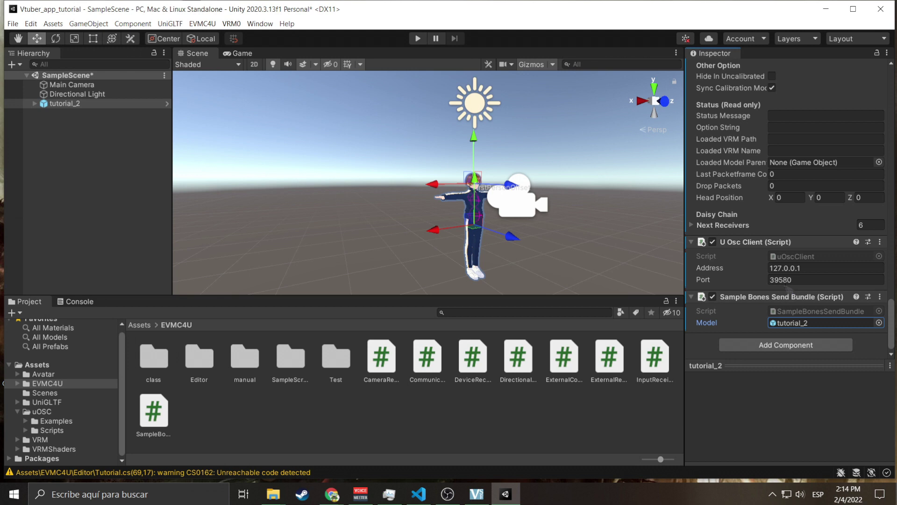
{"action": "left_click", "coordinate": [789, 280]}
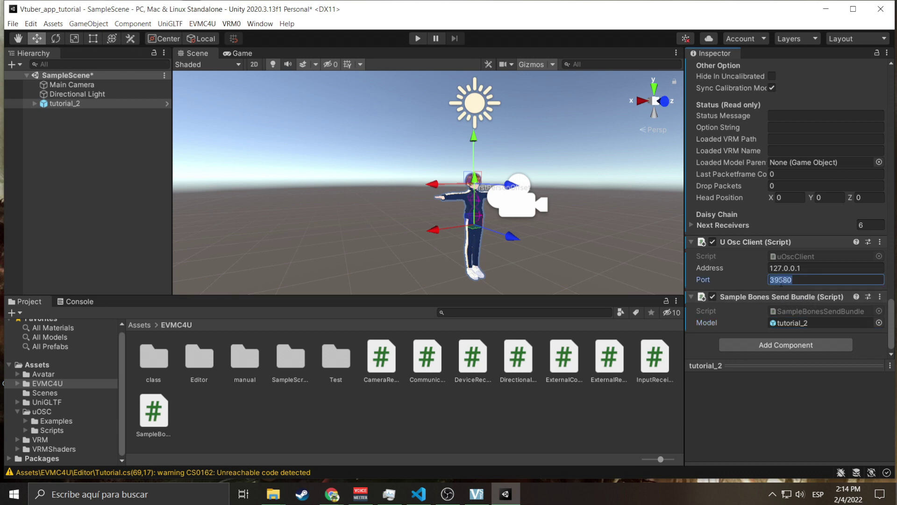
Step: Run the scene briefly in Play mode, then stop it
{"action": "left_click", "coordinate": [774, 280]}
{"action": "left_click", "coordinate": [790, 281]}
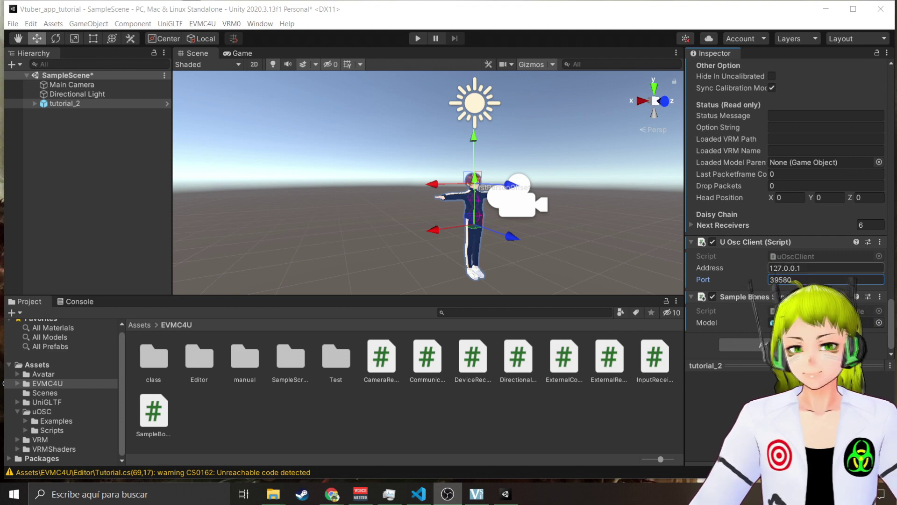
{"action": "left_click", "coordinate": [418, 38]}
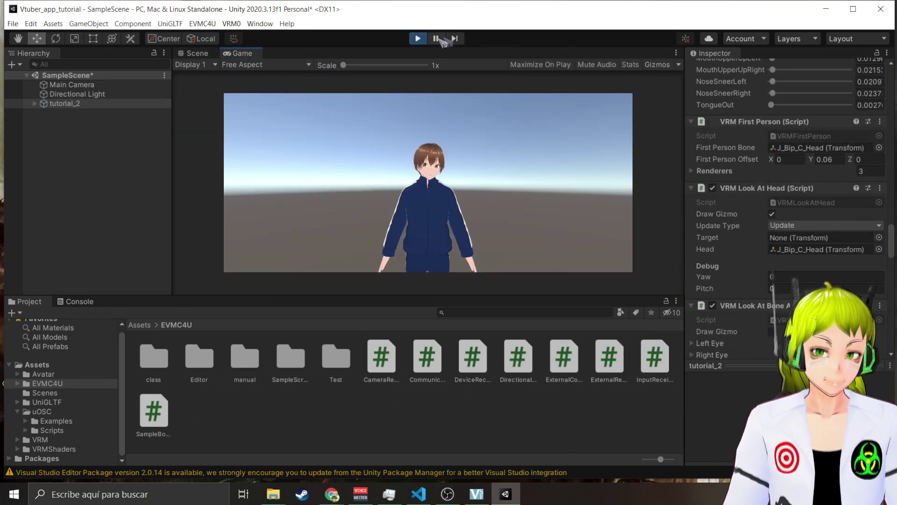
{"action": "left_click", "coordinate": [418, 38]}
Step: Change the uOsc Server port from 39541 to 39545
{"action": "scroll", "coordinate": [756, 222], "scroll_direction": "up", "scroll_amount": 15}
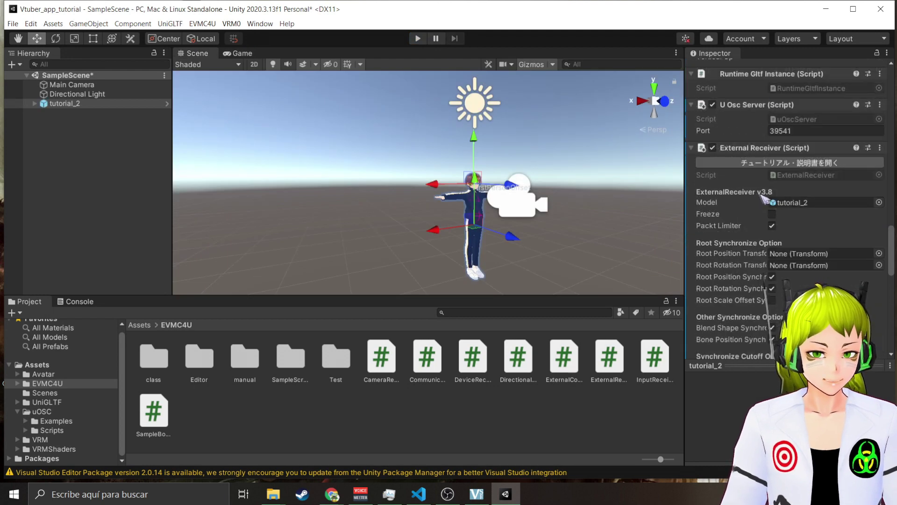
{"action": "scroll", "coordinate": [785, 187], "scroll_direction": "down", "scroll_amount": 5}
{"action": "left_click", "coordinate": [792, 131]}
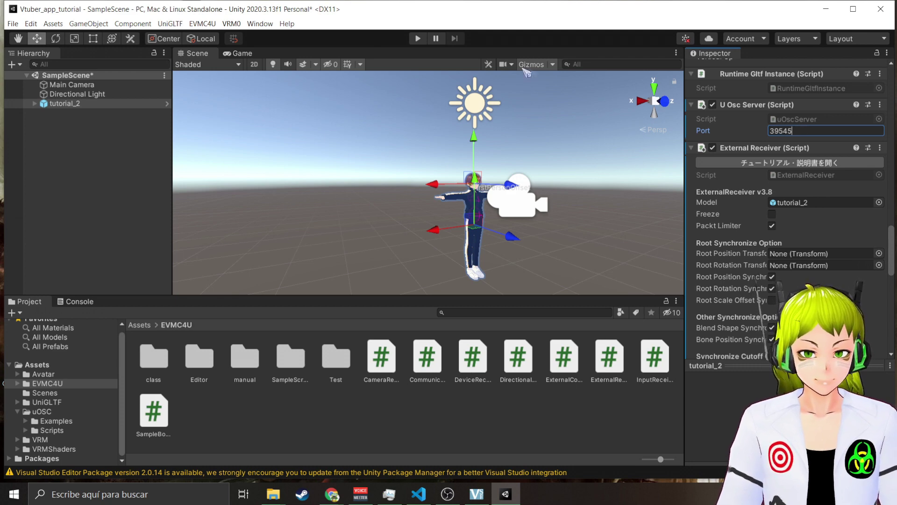
Step: Launch ThreeDPoseTracker.exe from its folder, allowing it past the security warning
{"action": "mouse_move", "coordinate": [273, 494]}
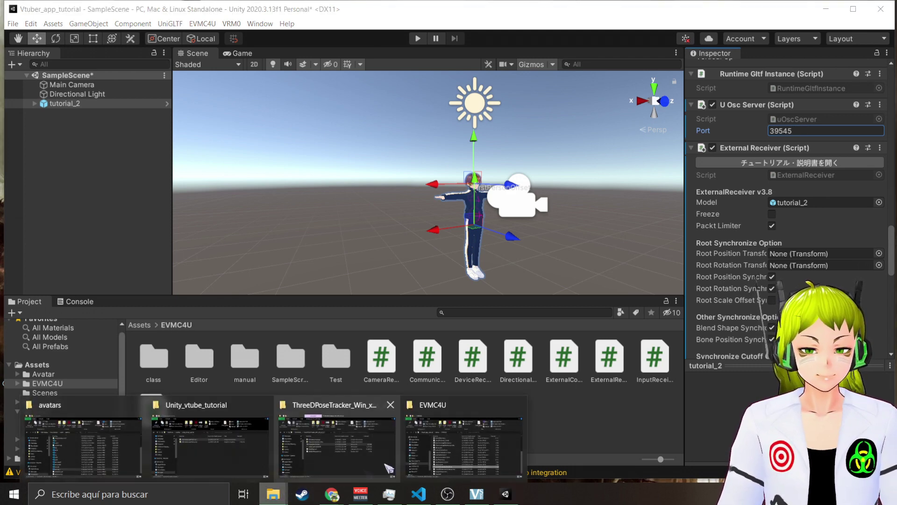
{"action": "left_click", "coordinate": [383, 441]}
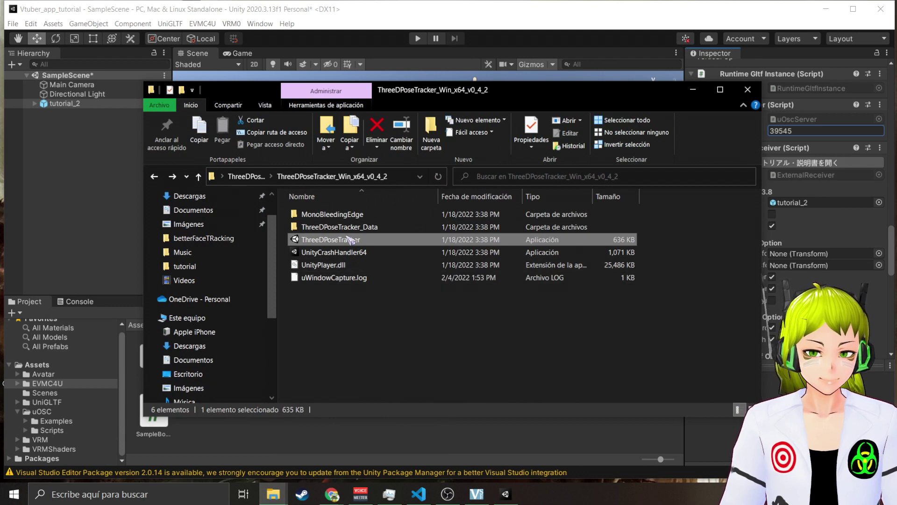
{"action": "double_click", "coordinate": [350, 239]}
{"action": "left_click", "coordinate": [472, 258]}
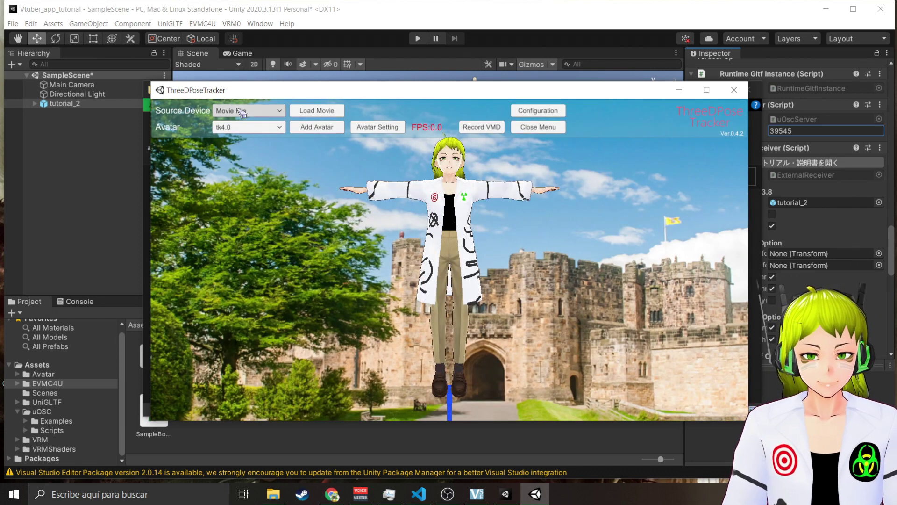
{"action": "left_click", "coordinate": [245, 111]}
Step: Start tracking from the EpocCam Camera source, then minimize the tracker and Explorer windows
{"action": "left_click", "coordinate": [248, 131]}
{"action": "left_click", "coordinate": [301, 112]}
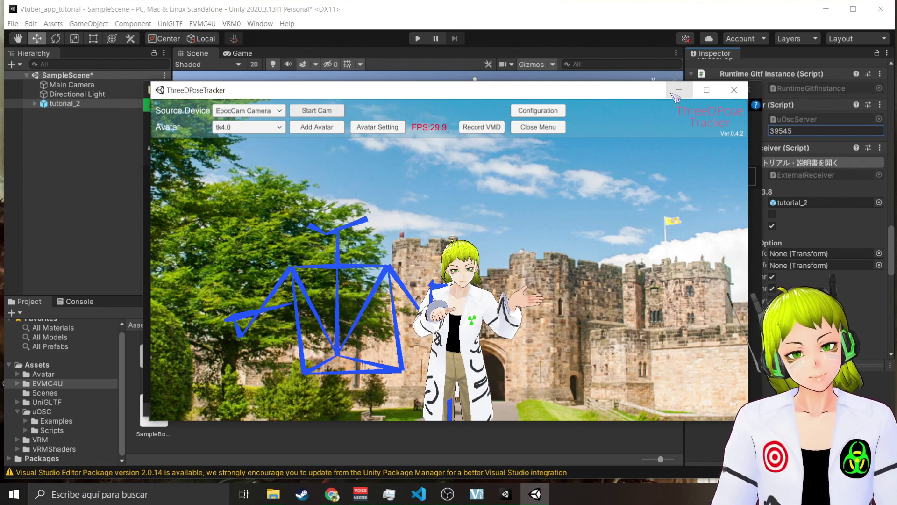
{"action": "left_click", "coordinate": [678, 90]}
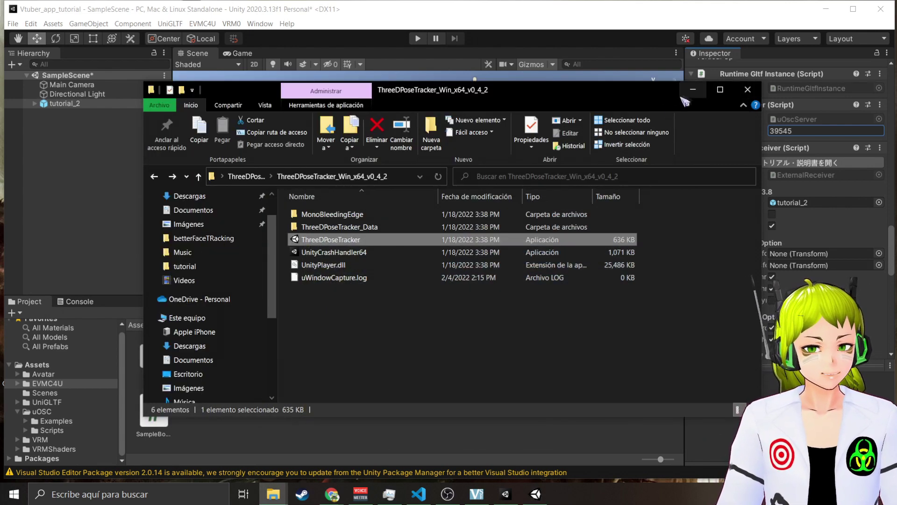
{"action": "left_click", "coordinate": [693, 89]}
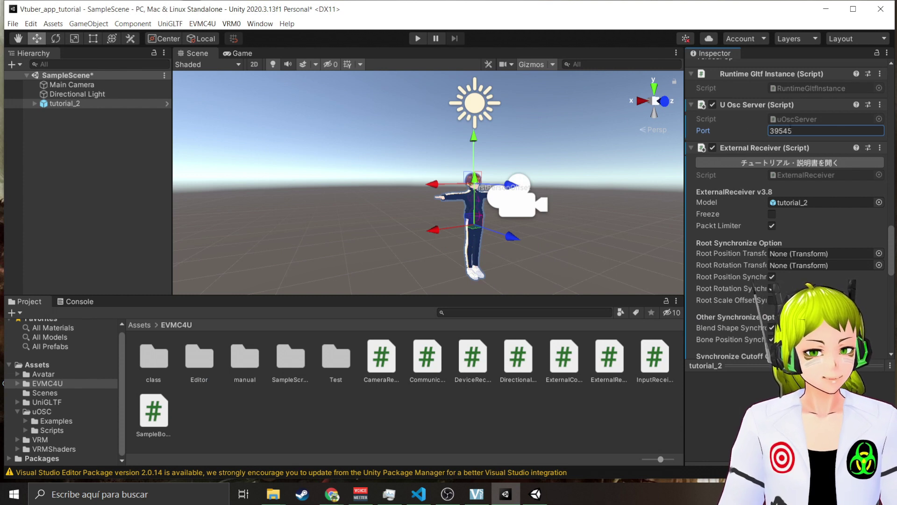
Step: Confirm the tracker's VMC Protocol output to 127.0.0.1 matches Unity's OSC port 39545
{"action": "left_click", "coordinate": [814, 131]}
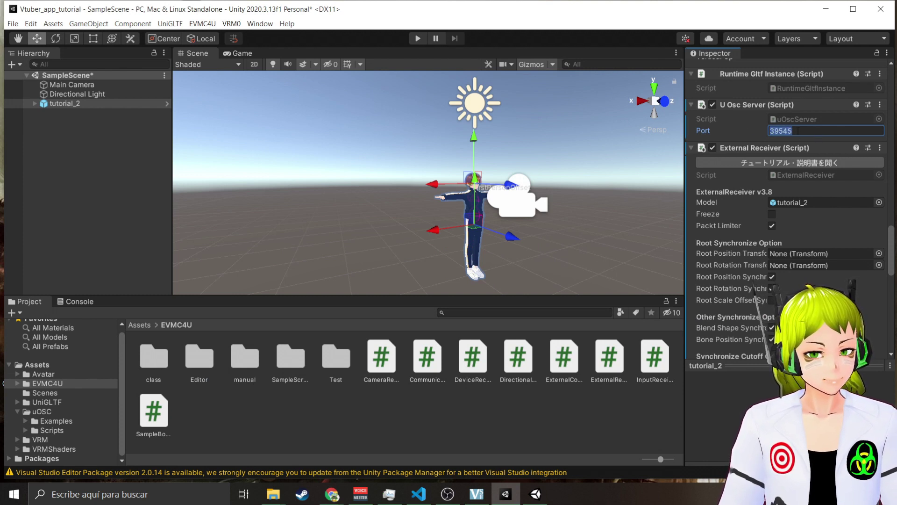
{"action": "left_click", "coordinate": [798, 131]}
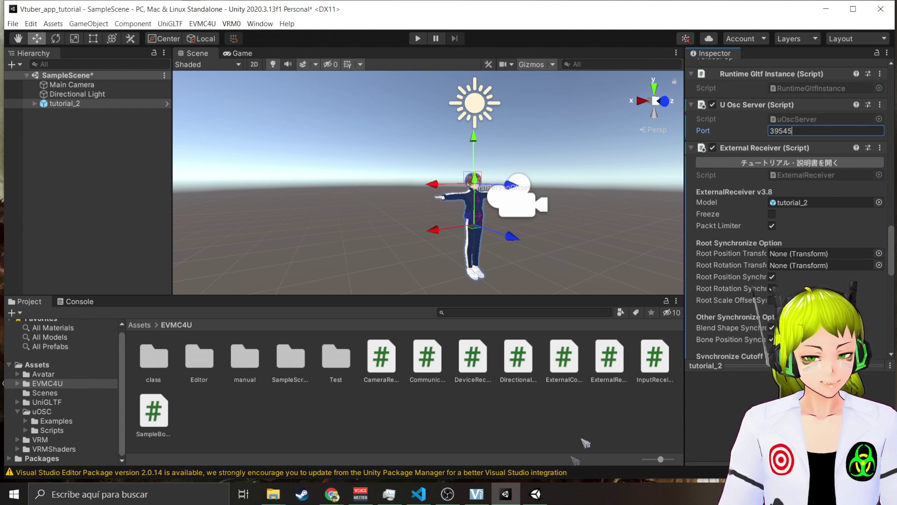
{"action": "left_click", "coordinate": [535, 494]}
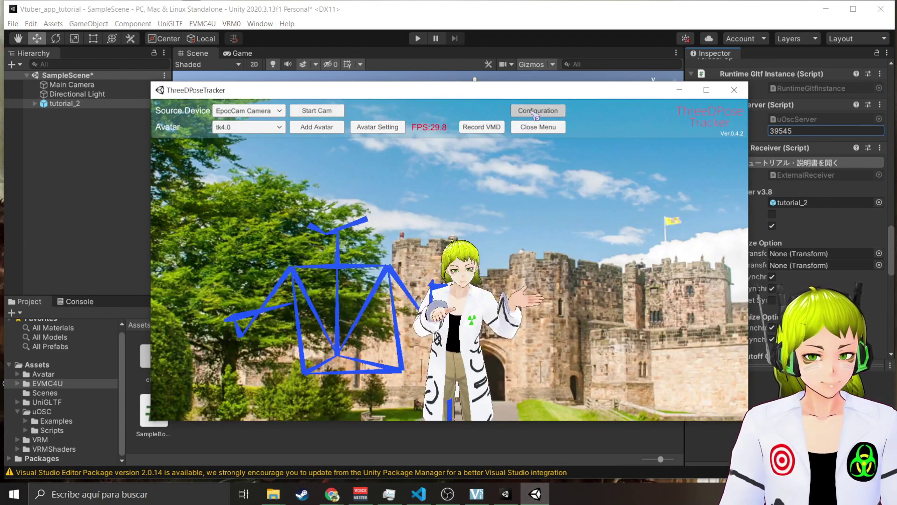
{"action": "left_click", "coordinate": [538, 111]}
{"action": "left_click", "coordinate": [590, 177]}
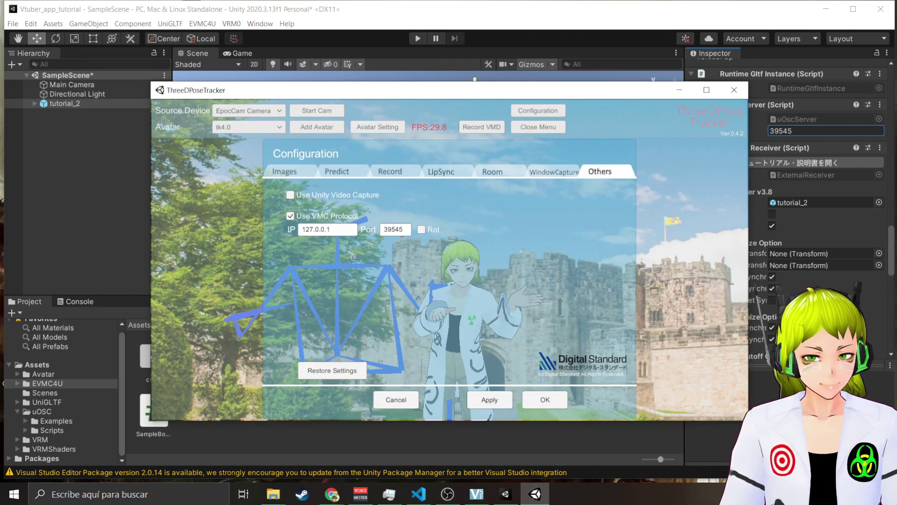
{"action": "left_click", "coordinate": [528, 401]}
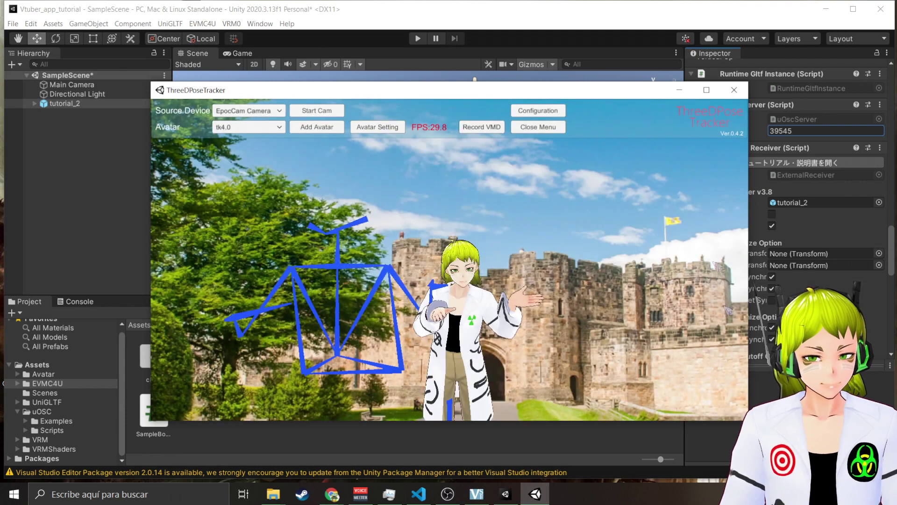
{"action": "left_click", "coordinate": [680, 90]}
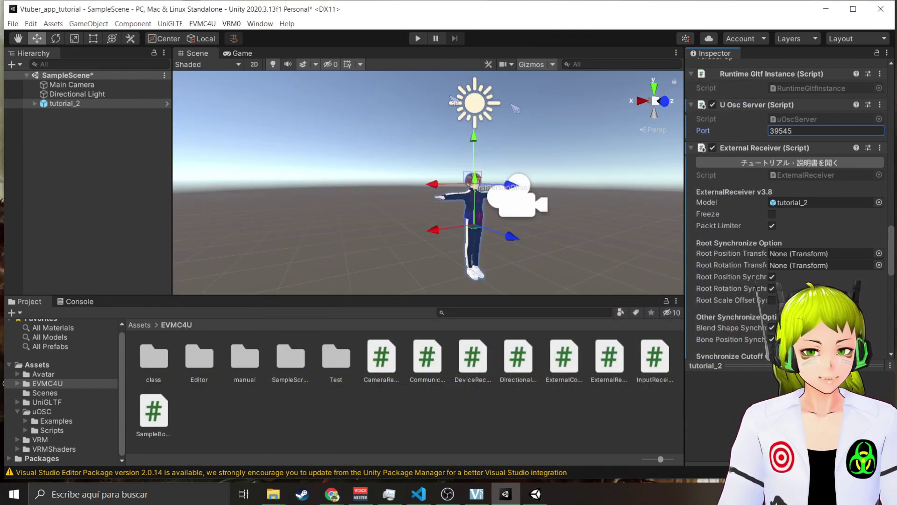
Step: Run play mode twice to test receiving the tracker's pose data on port 39545
{"action": "left_click", "coordinate": [418, 39]}
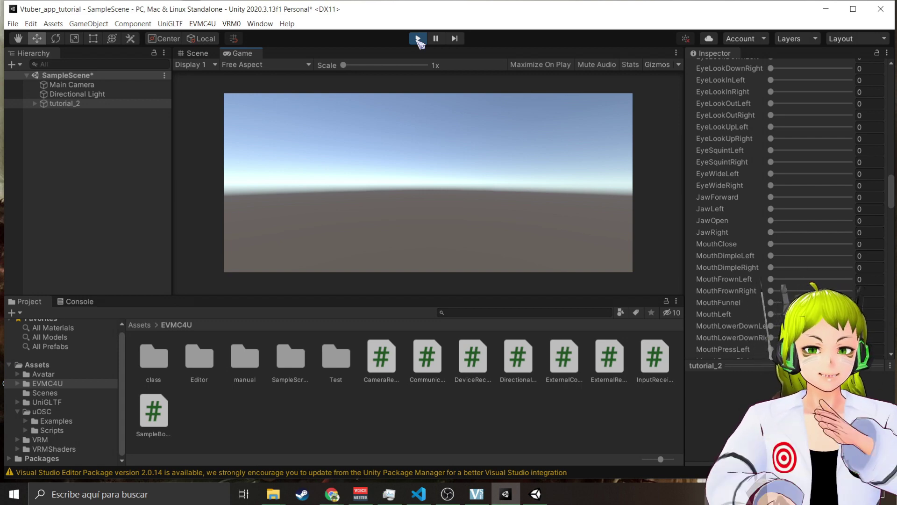
{"action": "left_click", "coordinate": [418, 38]}
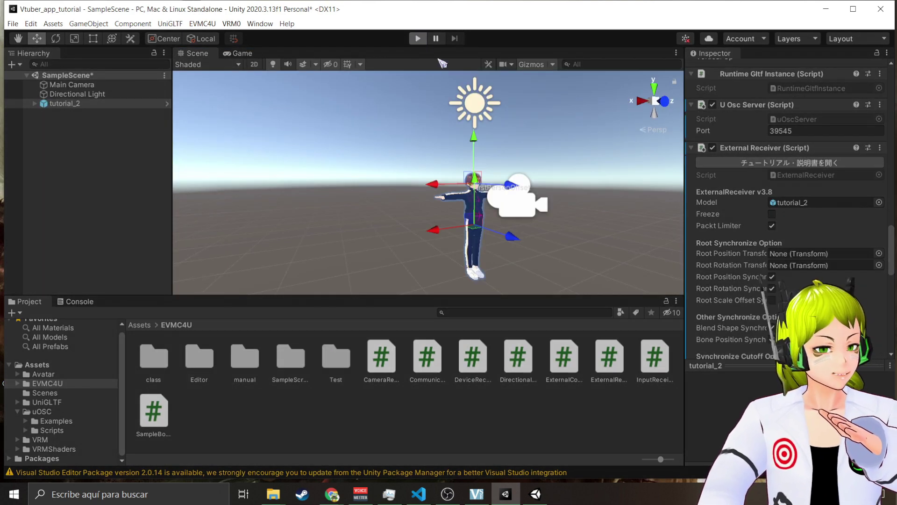
{"action": "key", "text": "ctrl+p"}
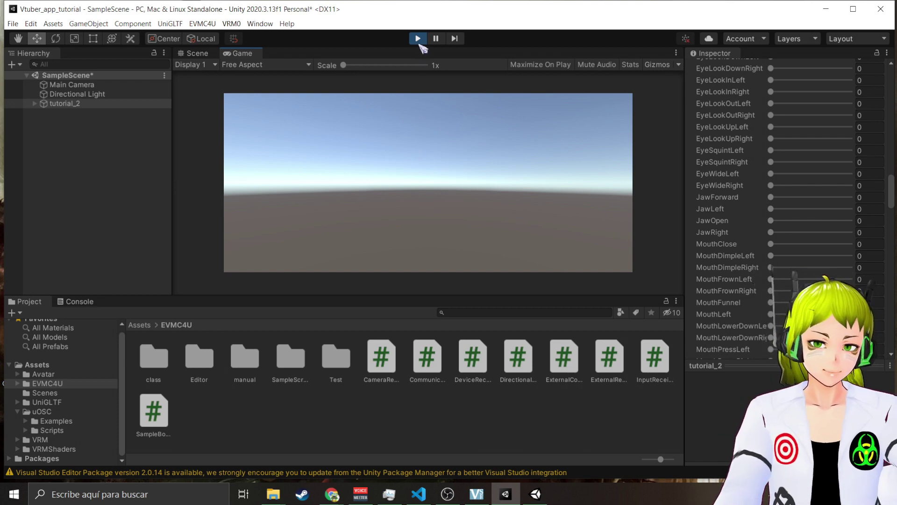
{"action": "left_click", "coordinate": [418, 41]}
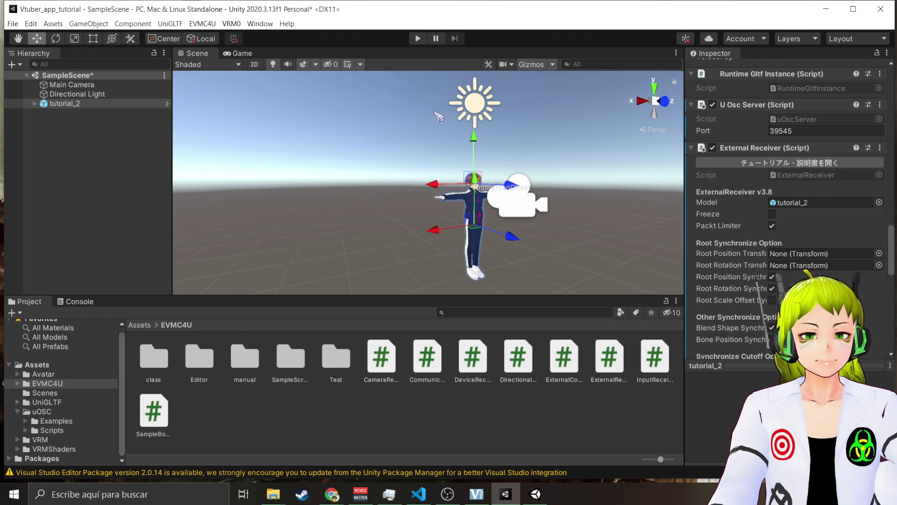
{"action": "left_click", "coordinate": [14, 24]}
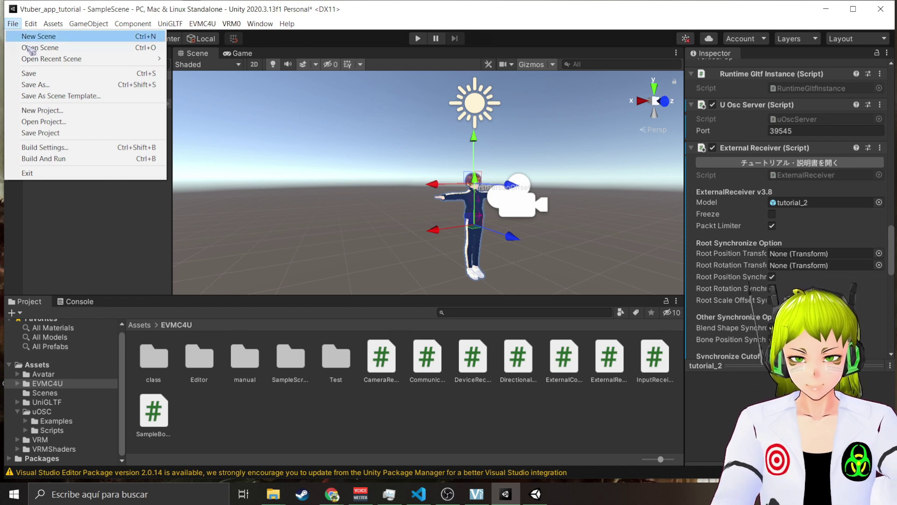
Step: Build And Run the project into a new folder named 'Build'
{"action": "left_click", "coordinate": [60, 158]}
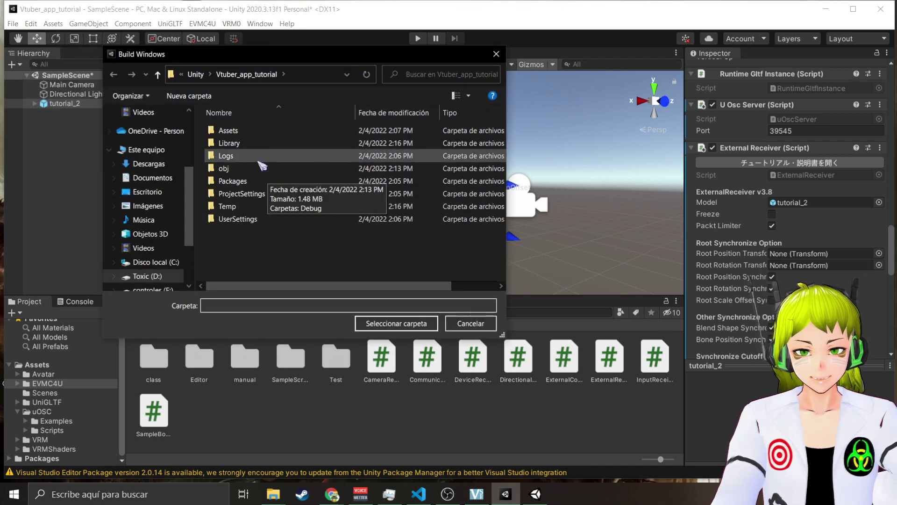
{"action": "right_click", "coordinate": [257, 233]}
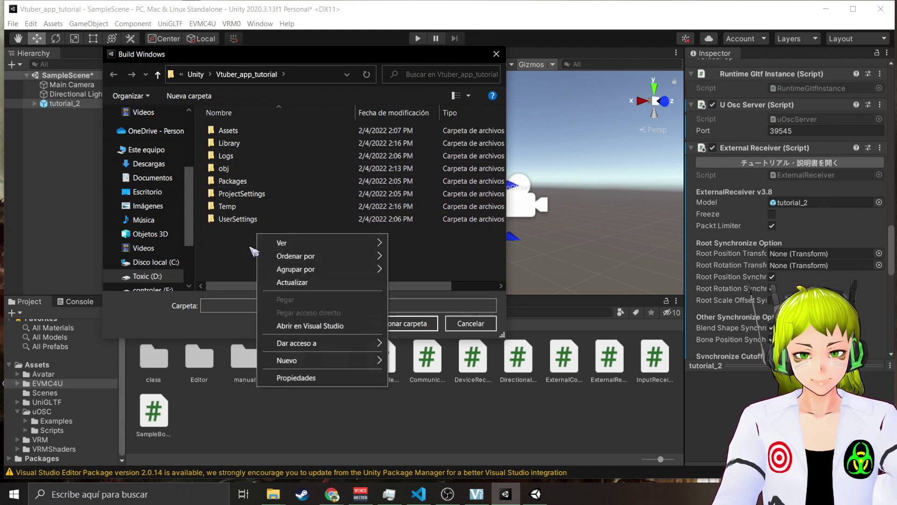
{"action": "mouse_move", "coordinate": [330, 360]}
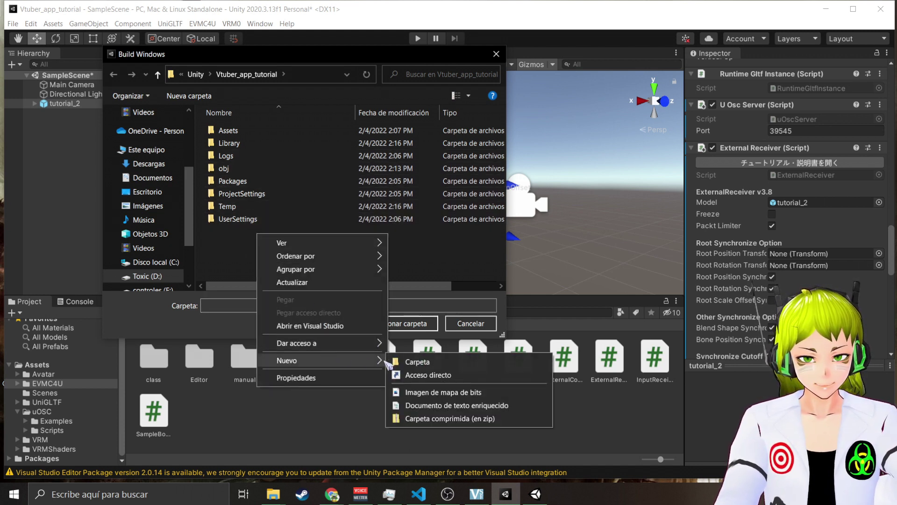
{"action": "left_click", "coordinate": [395, 361]}
{"action": "key", "text": "BackSpace"}
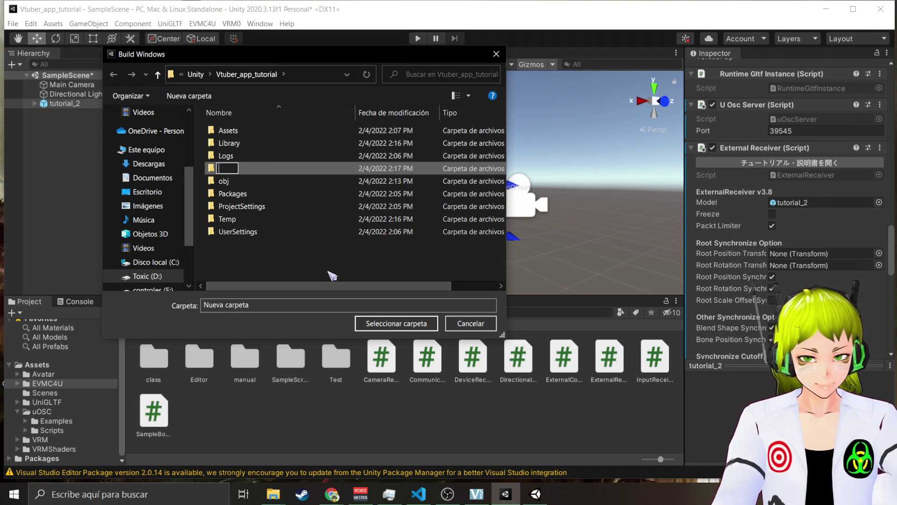
{"action": "type", "text": "Build"}
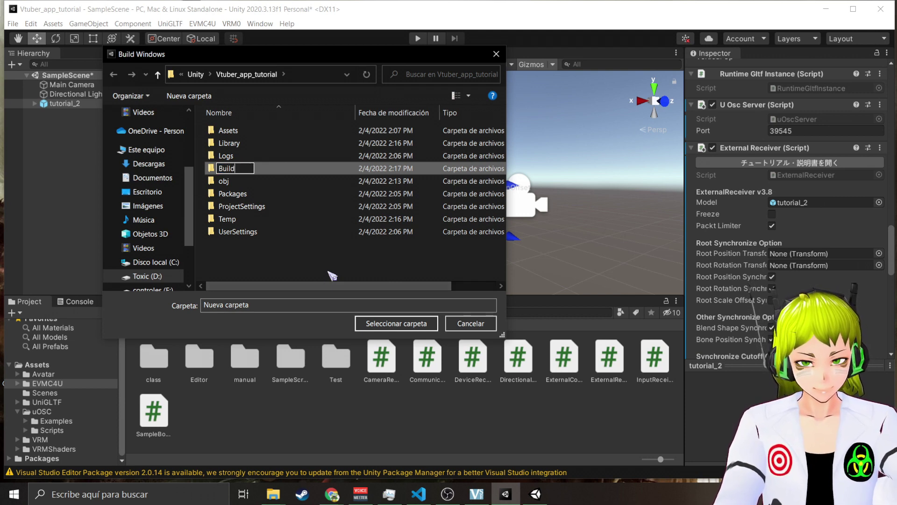
{"action": "key", "text": "Return"}
{"action": "left_click", "coordinate": [396, 323]}
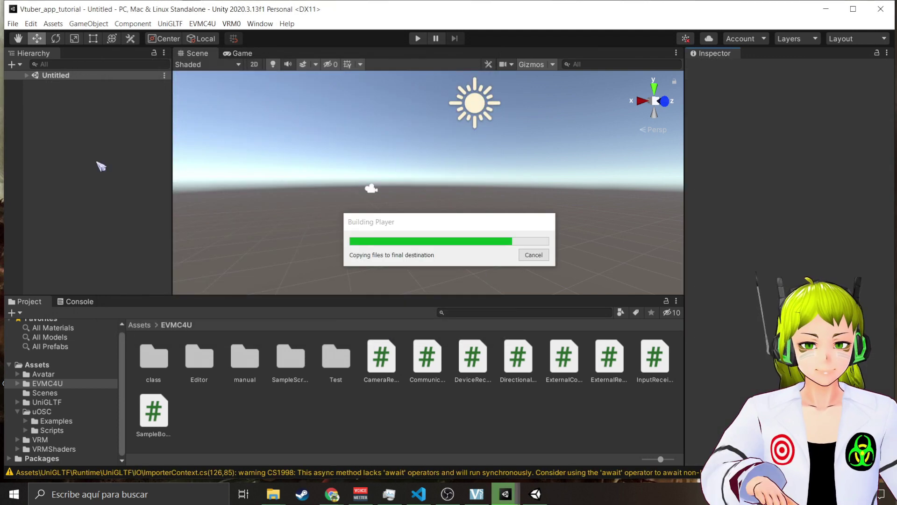